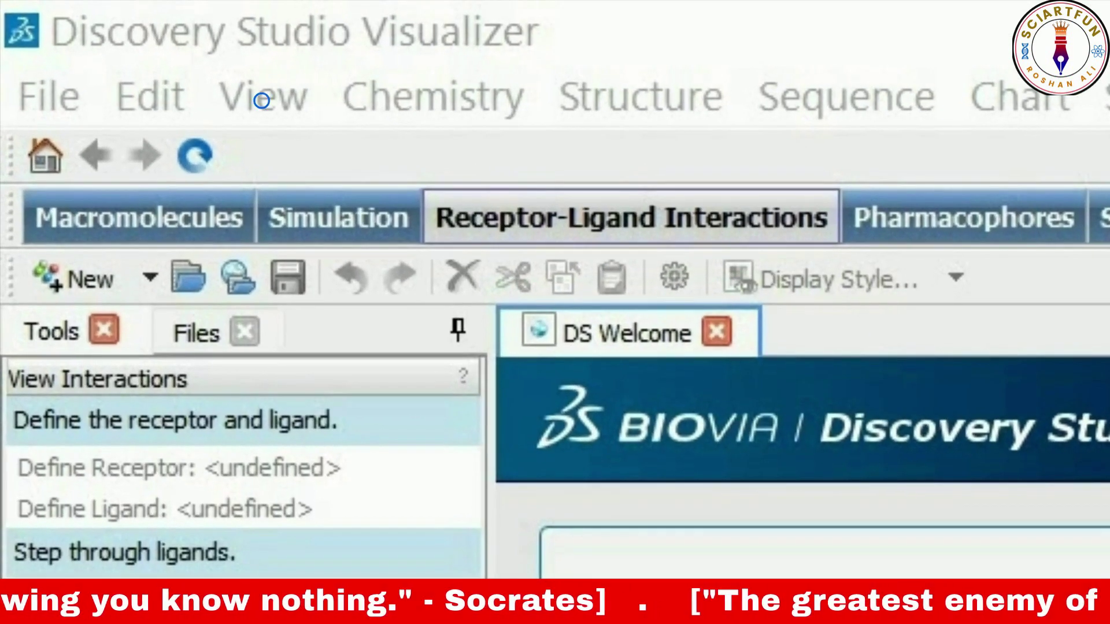
{"action": "left_click", "coordinate": [70, 27]}
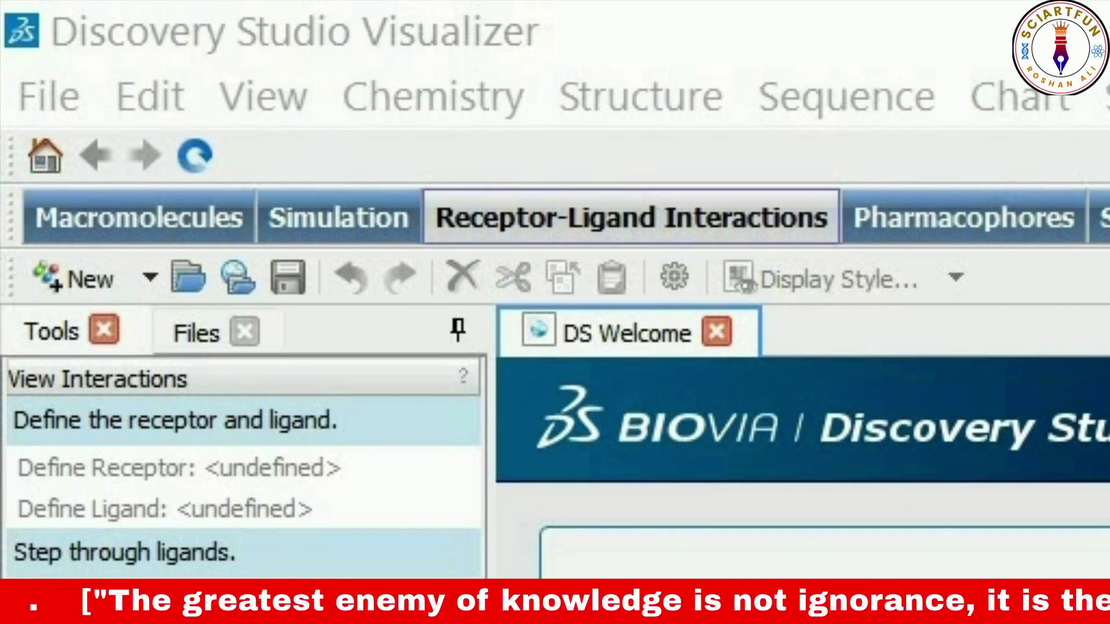
{"action": "left_click", "coordinate": [49, 96]}
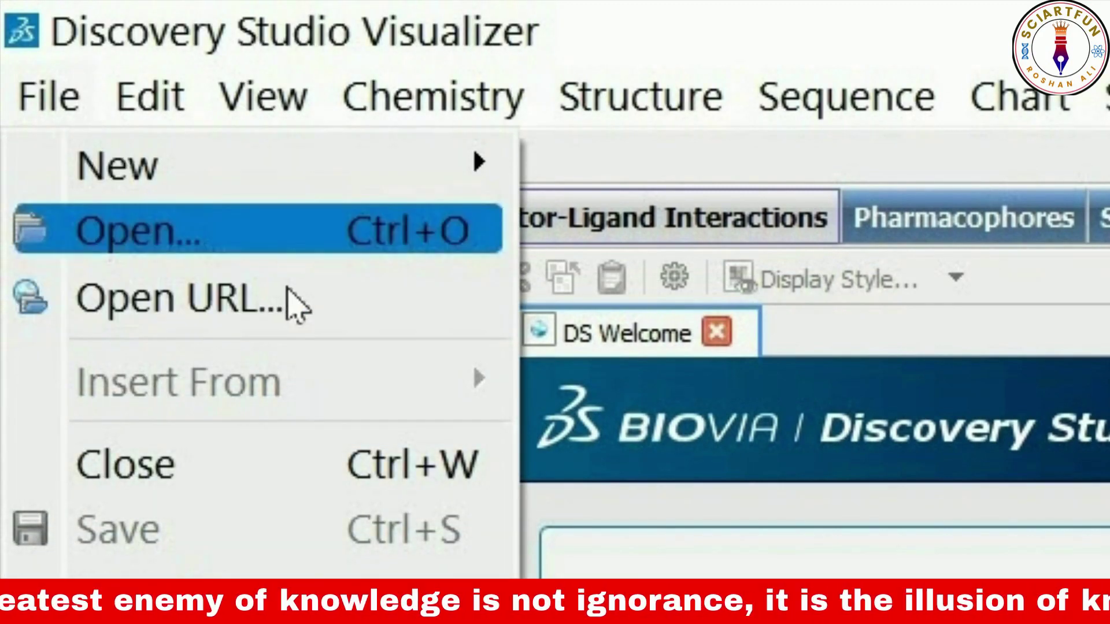
{"action": "left_click", "coordinate": [173, 293]}
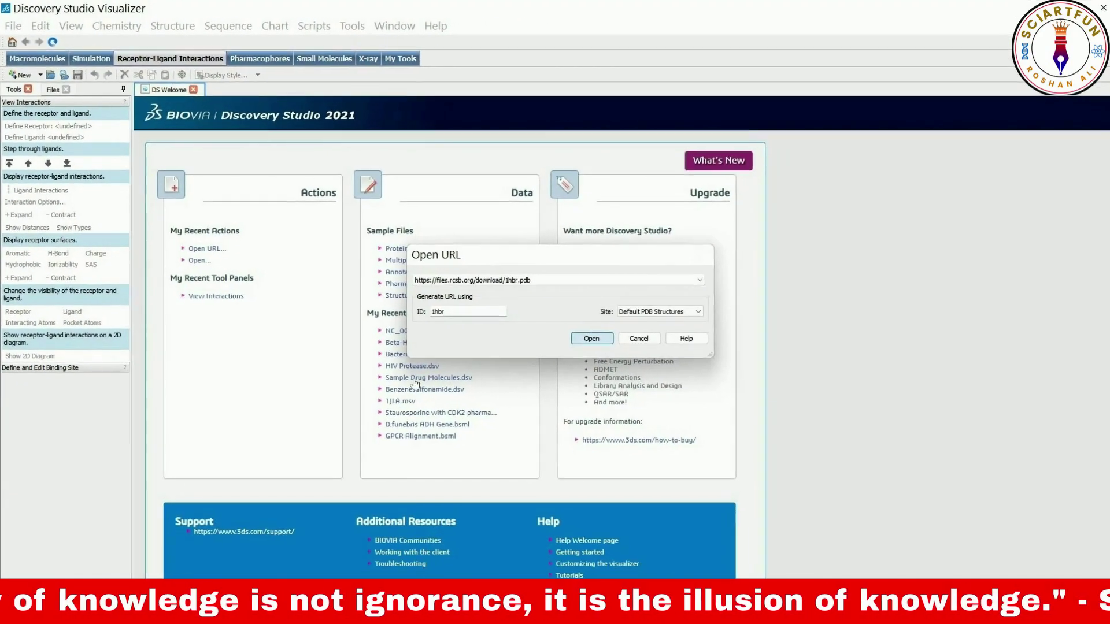
{"action": "left_click", "coordinate": [589, 337]}
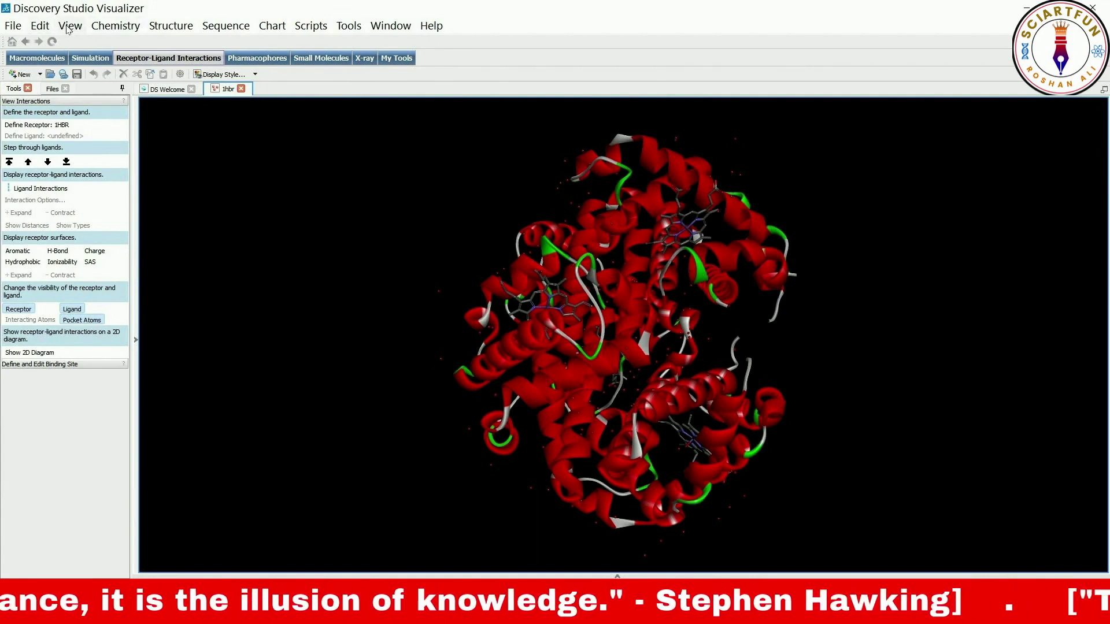
Color the entire protein structure green
{"action": "left_click", "coordinate": [68, 27]}
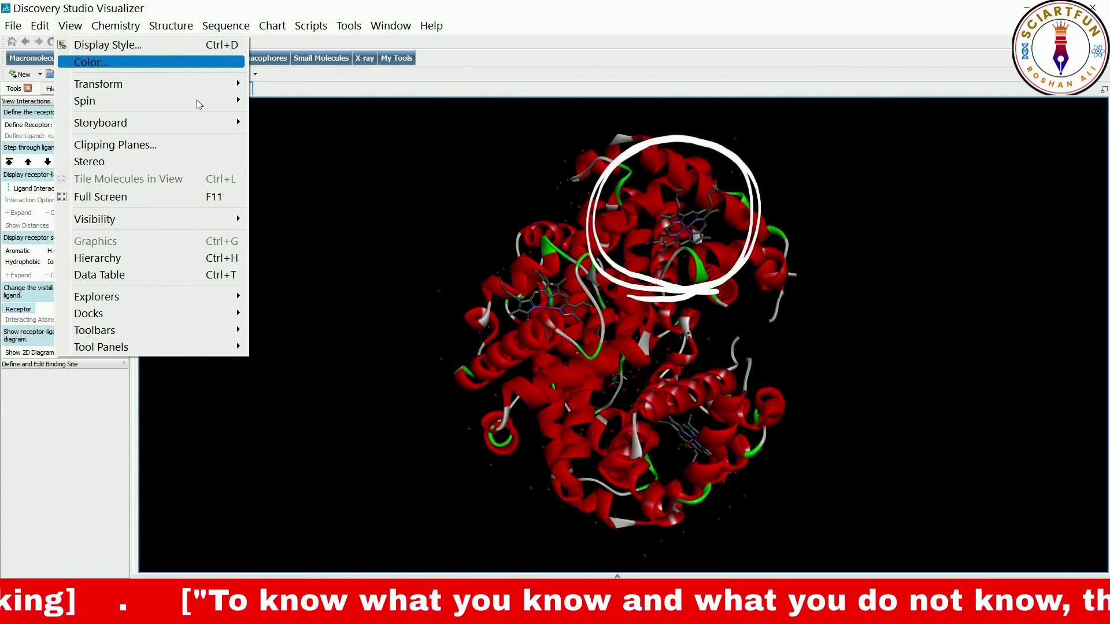
{"action": "left_click", "coordinate": [162, 64]}
{"action": "left_click_drag", "start_coordinate": [555, 181], "coordinate": [327, 171]}
{"action": "left_click", "coordinate": [291, 207]}
{"action": "left_click", "coordinate": [408, 398]}
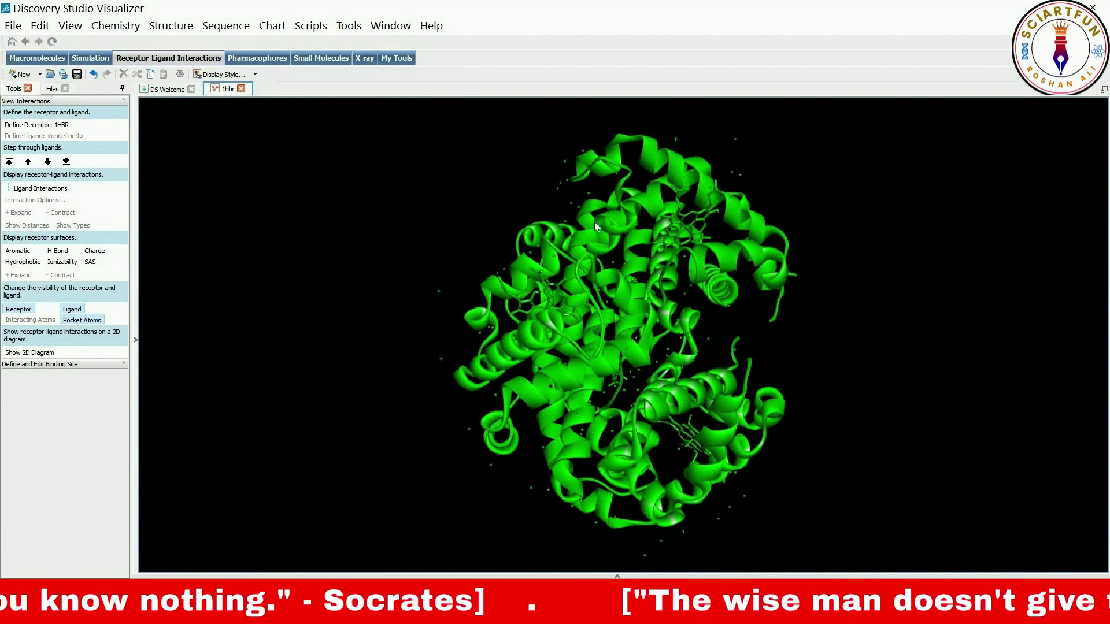
Lasso the uppermost subunit of the protein and color it red (#ff0000)
{"action": "mouse_move", "coordinate": [594, 222]}
{"action": "left_mouse_down"}
{"action": "mouse_move", "coordinate": [617, 246]}
{"action": "mouse_move", "coordinate": [794, 220]}
{"action": "mouse_move", "coordinate": [613, 121]}
{"action": "mouse_move", "coordinate": [504, 191]}
{"action": "left_mouse_up"}
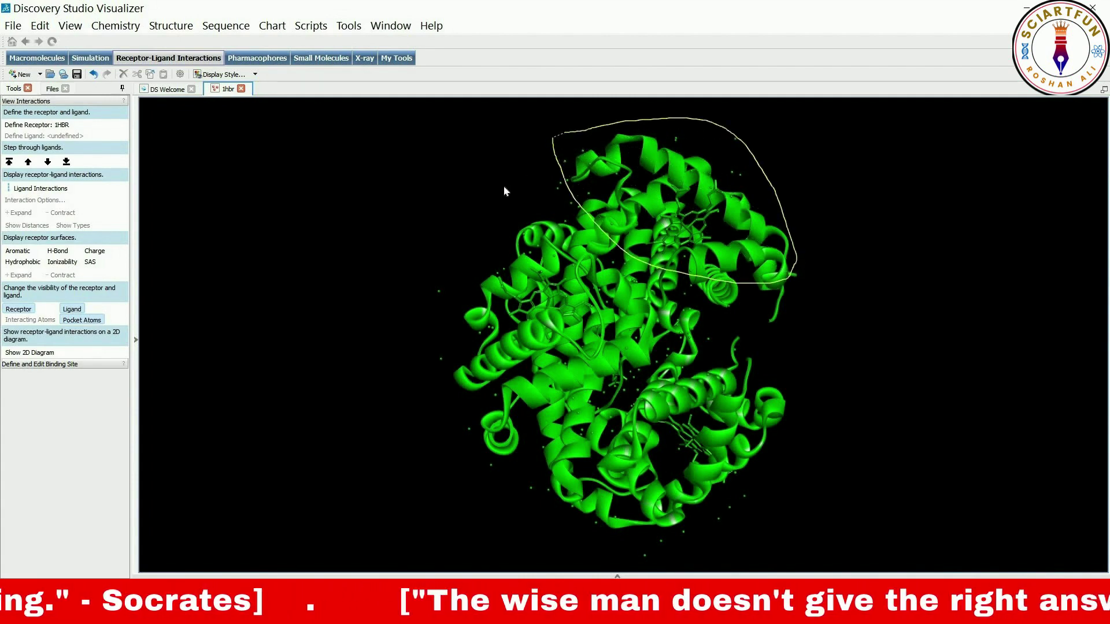
{"action": "left_click", "coordinate": [68, 26]}
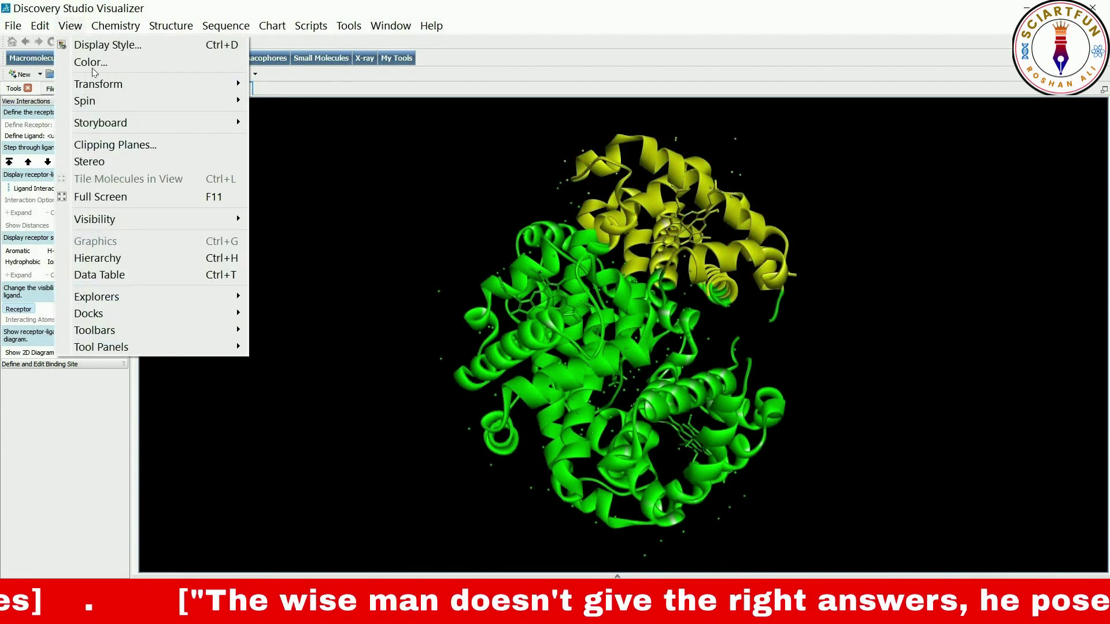
{"action": "left_click", "coordinate": [93, 67]}
{"action": "left_click", "coordinate": [434, 258]}
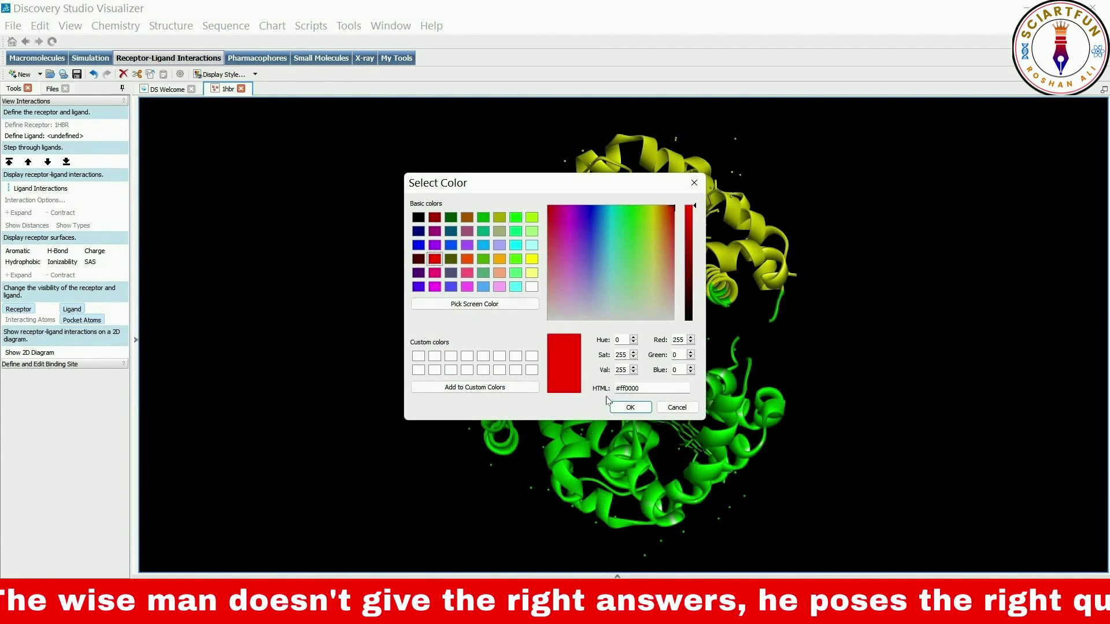
{"action": "left_click", "coordinate": [630, 407]}
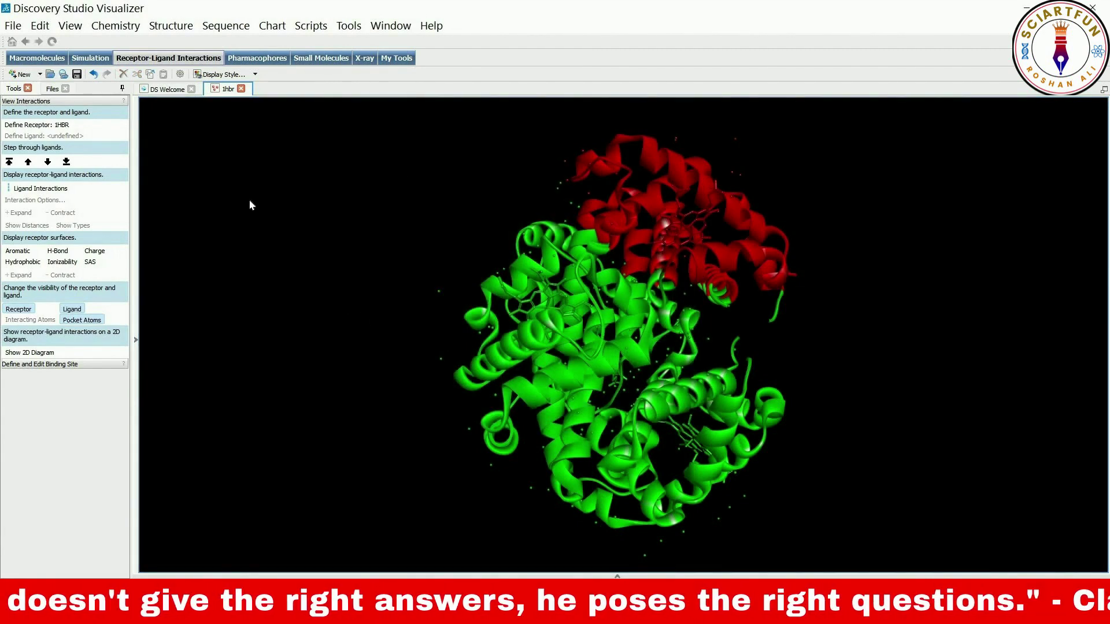
Show the structure hierarchy and color the first listed chain D blue (#0055ff)
{"action": "left_click", "coordinate": [72, 26]}
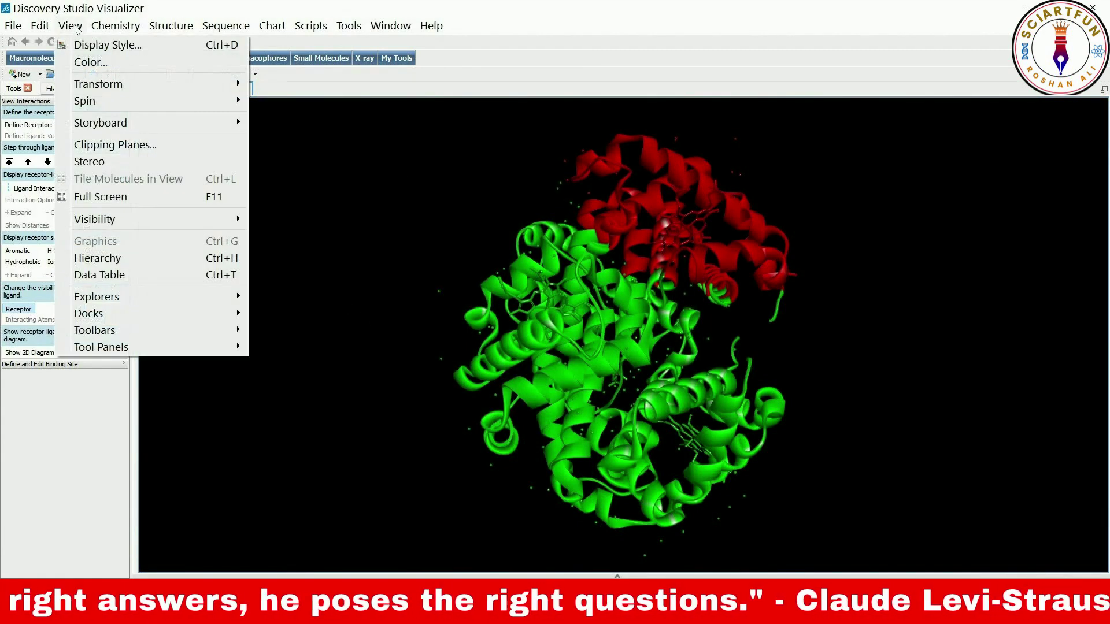
{"action": "left_click", "coordinate": [139, 259]}
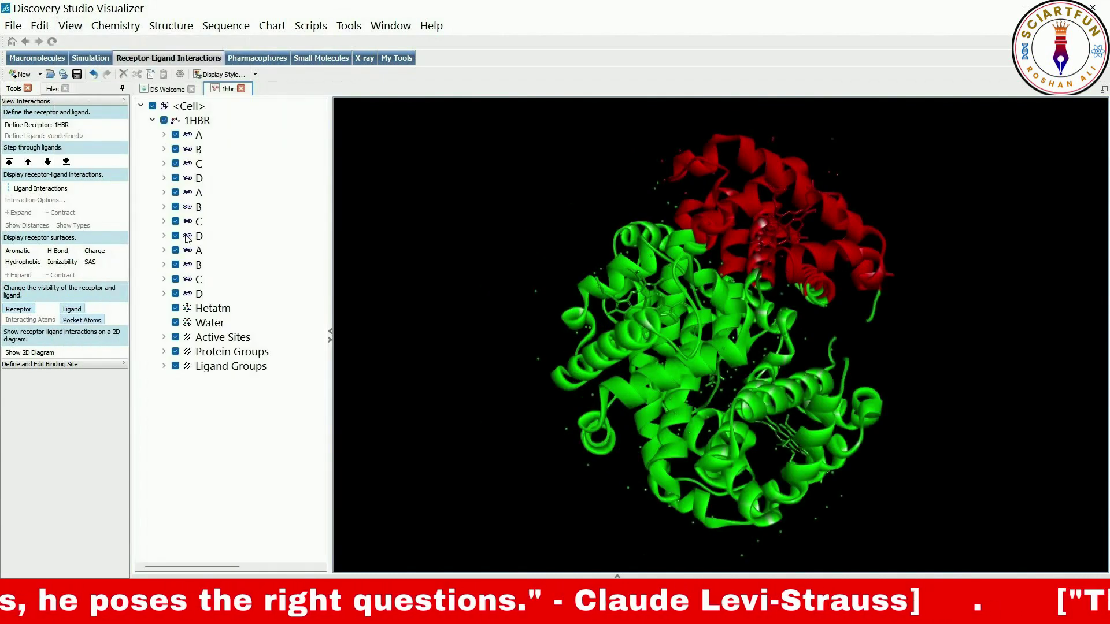
{"action": "left_click", "coordinate": [199, 179]}
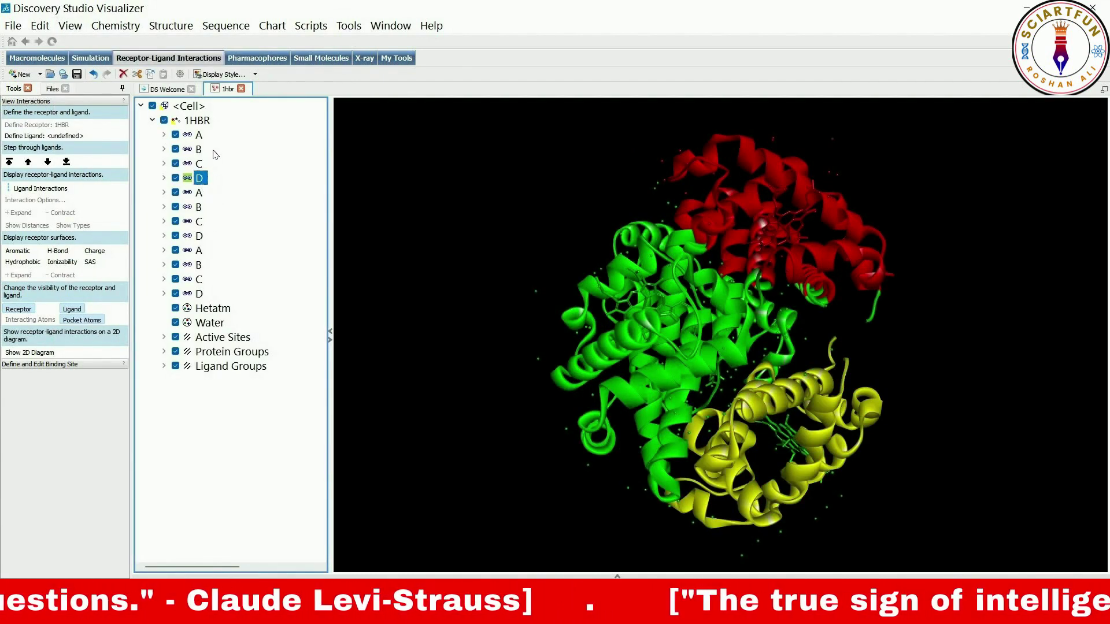
{"action": "left_click", "coordinate": [77, 32]}
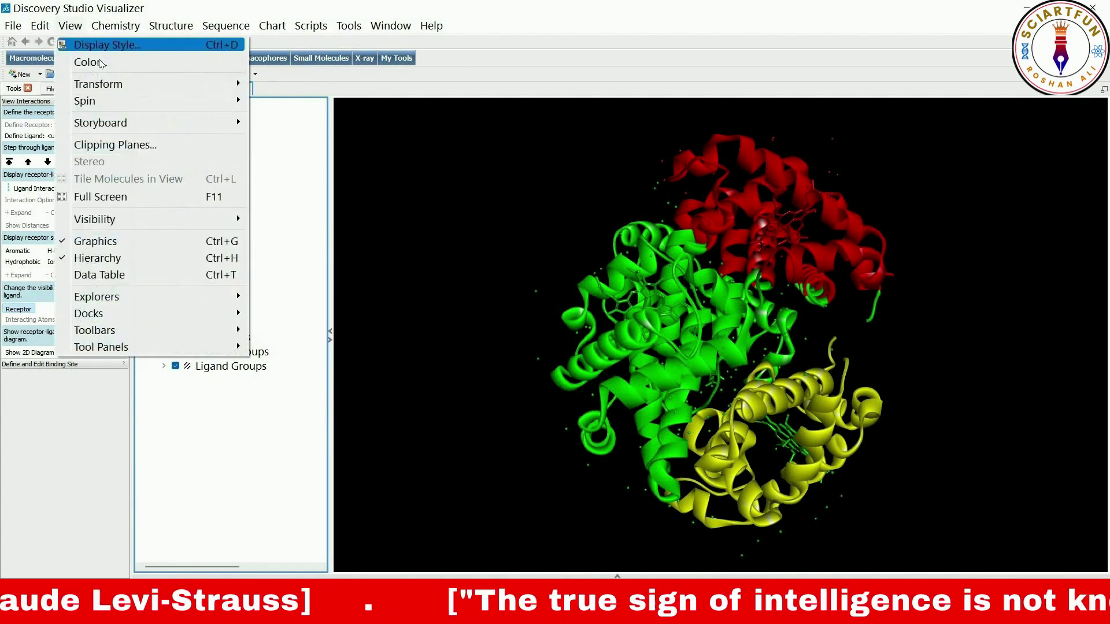
{"action": "left_click", "coordinate": [92, 62]}
{"action": "left_click", "coordinate": [450, 245]}
{"action": "left_click", "coordinate": [630, 408]}
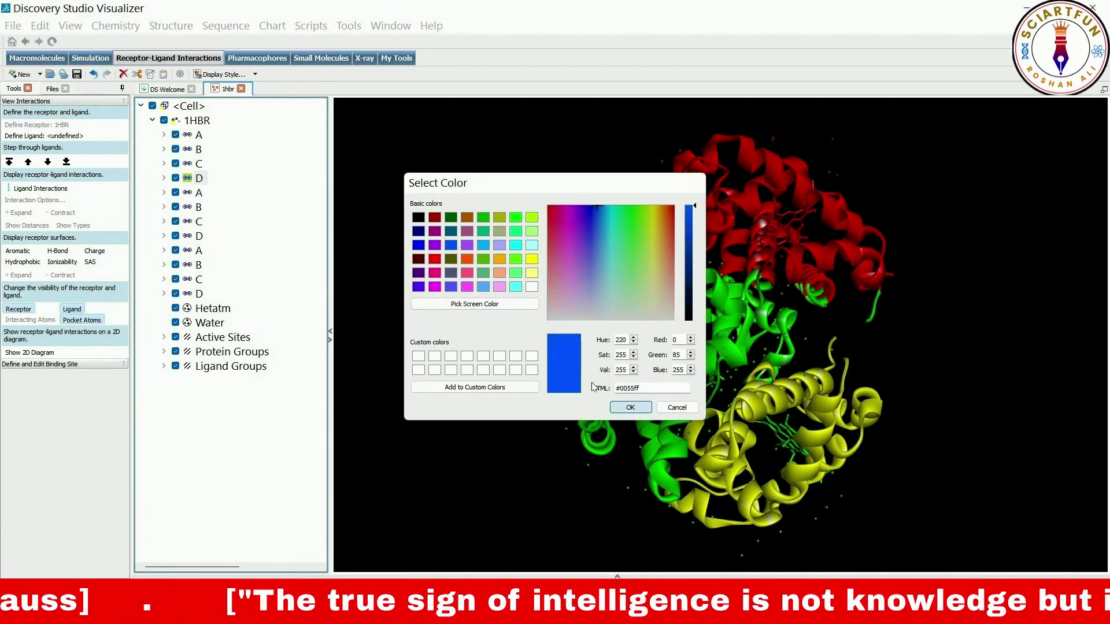
Color residues MET1, ALA4, LYS7, GLN11 and TRP14 of the first chain A yellow (#ffff00)
{"action": "left_click", "coordinate": [164, 134]}
{"action": "left_click", "coordinate": [220, 149]}
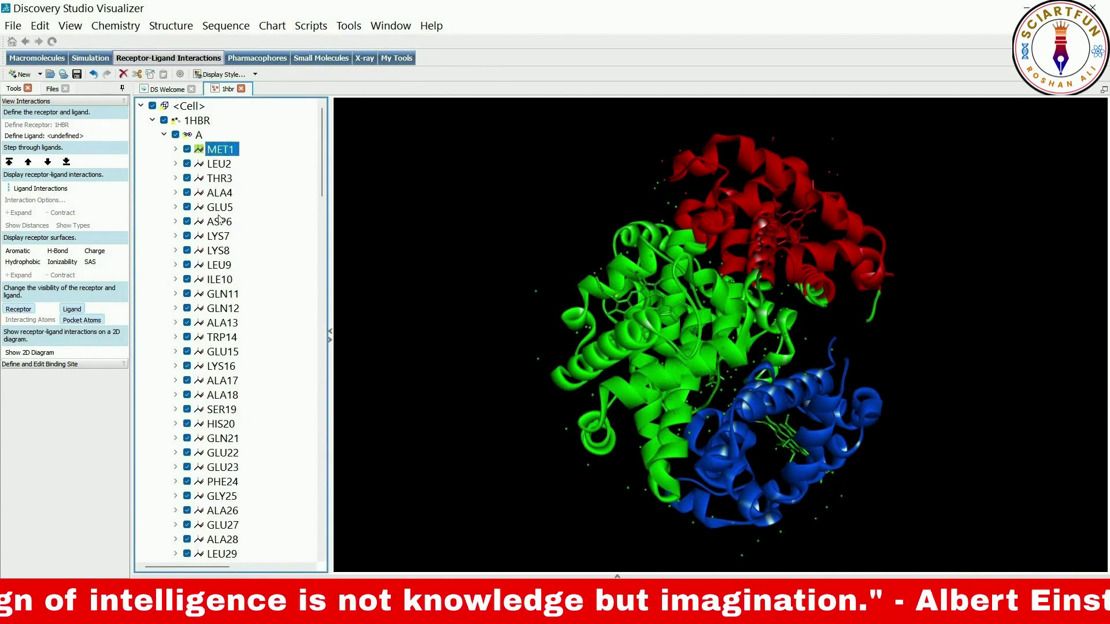
{"action": "left_click", "coordinate": [219, 193], "text": "ctrl"}
{"action": "left_click", "coordinate": [218, 236], "text": "ctrl"}
{"action": "left_click", "coordinate": [222, 293], "text": "ctrl"}
{"action": "left_click", "coordinate": [221, 337], "text": "ctrl"}
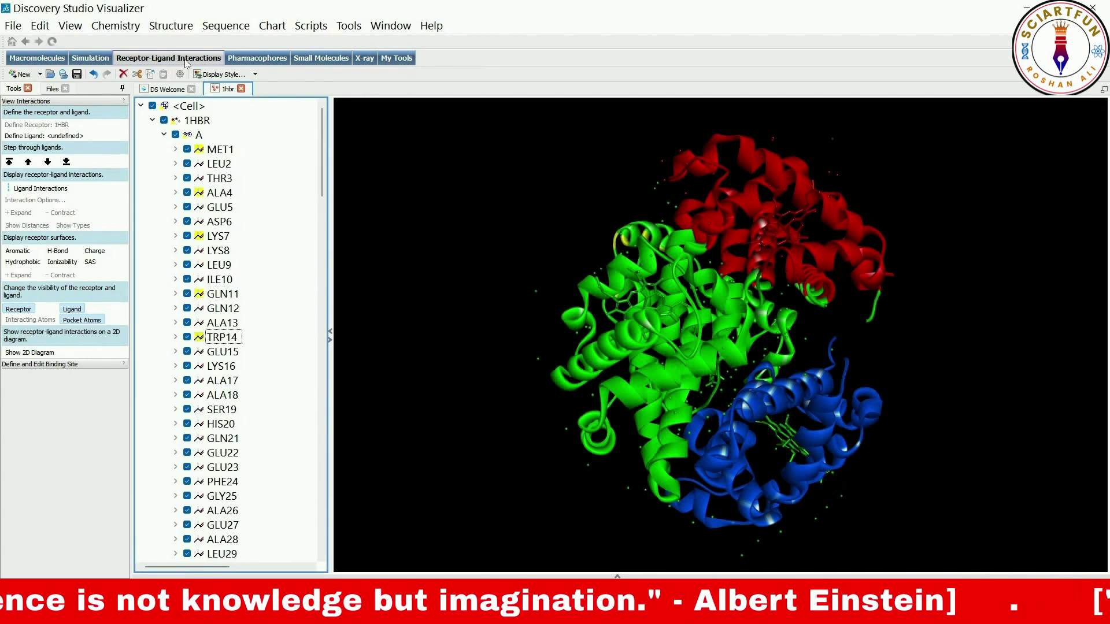
{"action": "right_click", "coordinate": [250, 358]}
{"action": "left_click", "coordinate": [110, 59]}
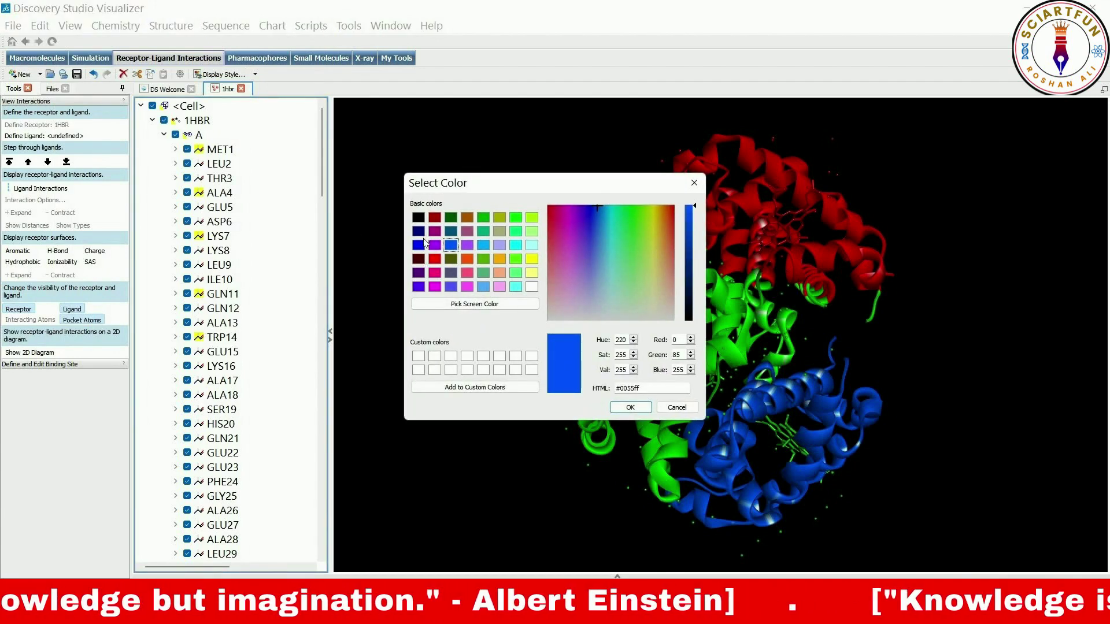
{"action": "left_click", "coordinate": [532, 264]}
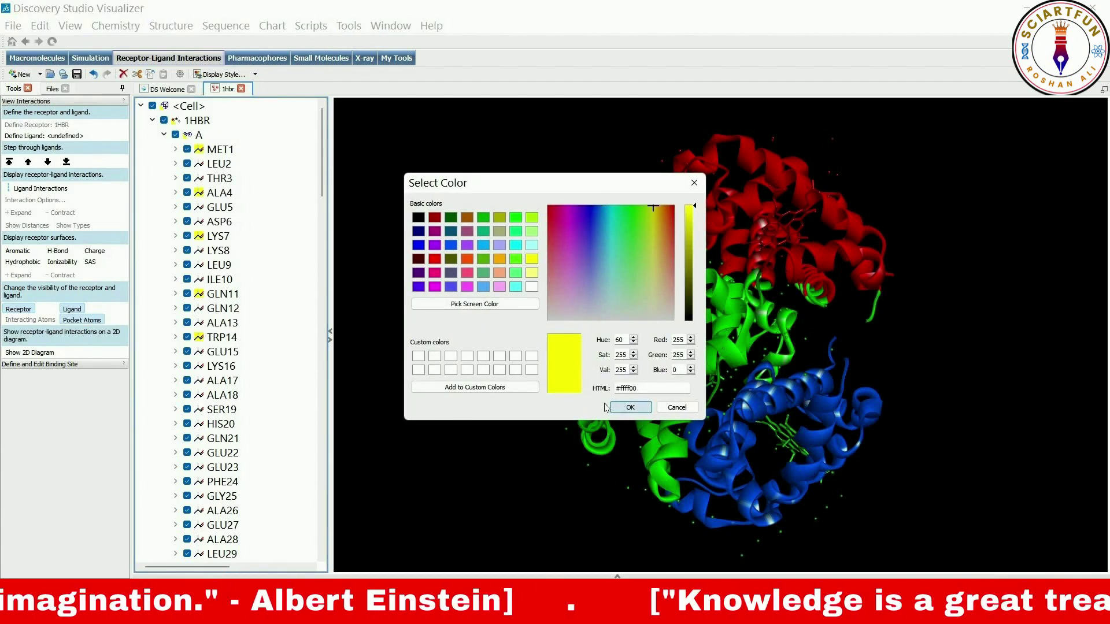
{"action": "left_click", "coordinate": [630, 407]}
{"action": "left_click_drag", "start_coordinate": [628, 321], "coordinate": [523, 264]}
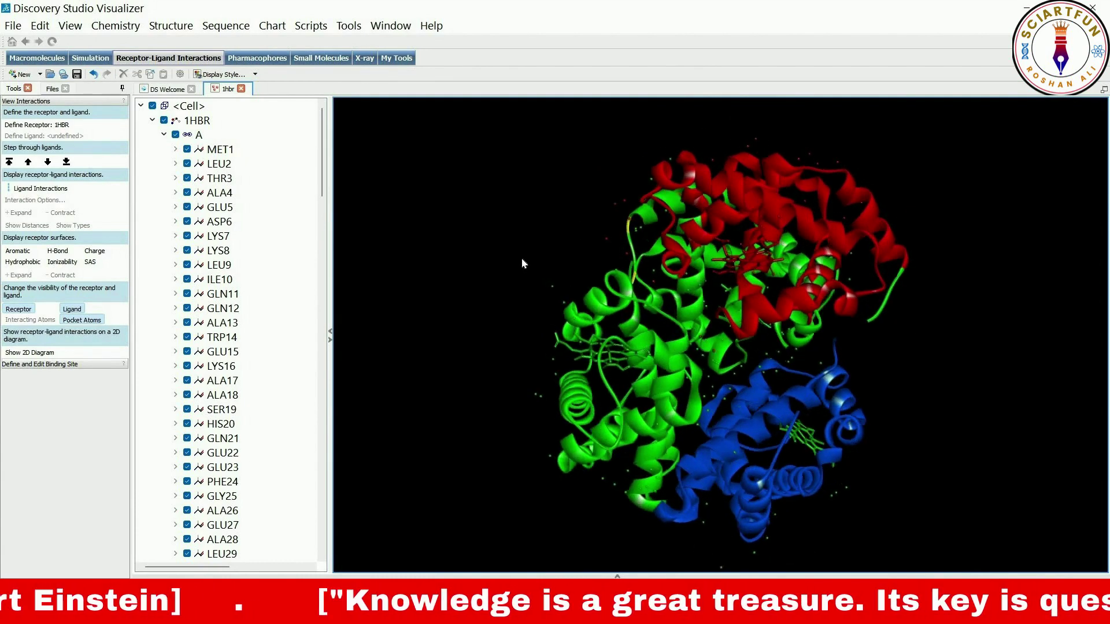
Select the continuous residue range MET1 to ASP6 in chain A
{"action": "left_click", "coordinate": [223, 152]}
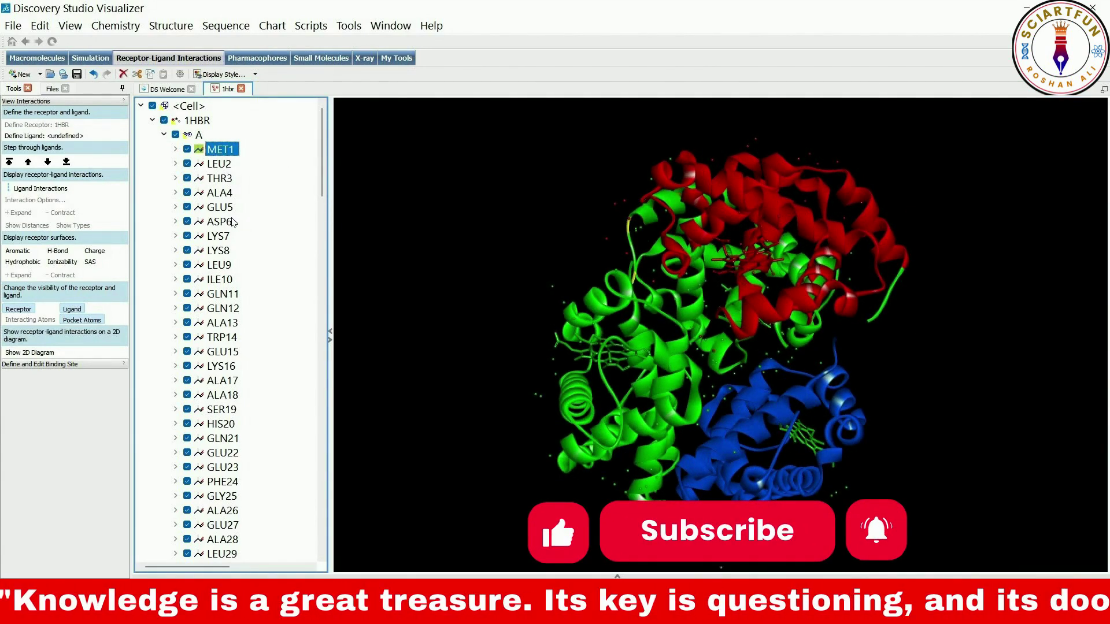
{"action": "left_click", "coordinate": [225, 222], "text": "shift"}
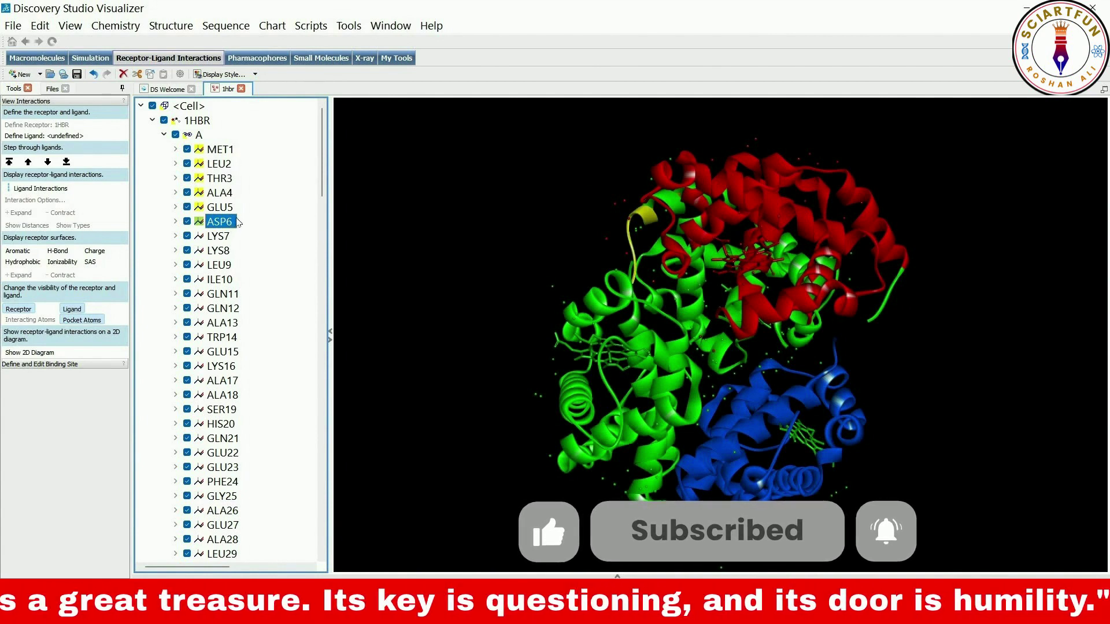
{"action": "left_click", "coordinate": [220, 222]}
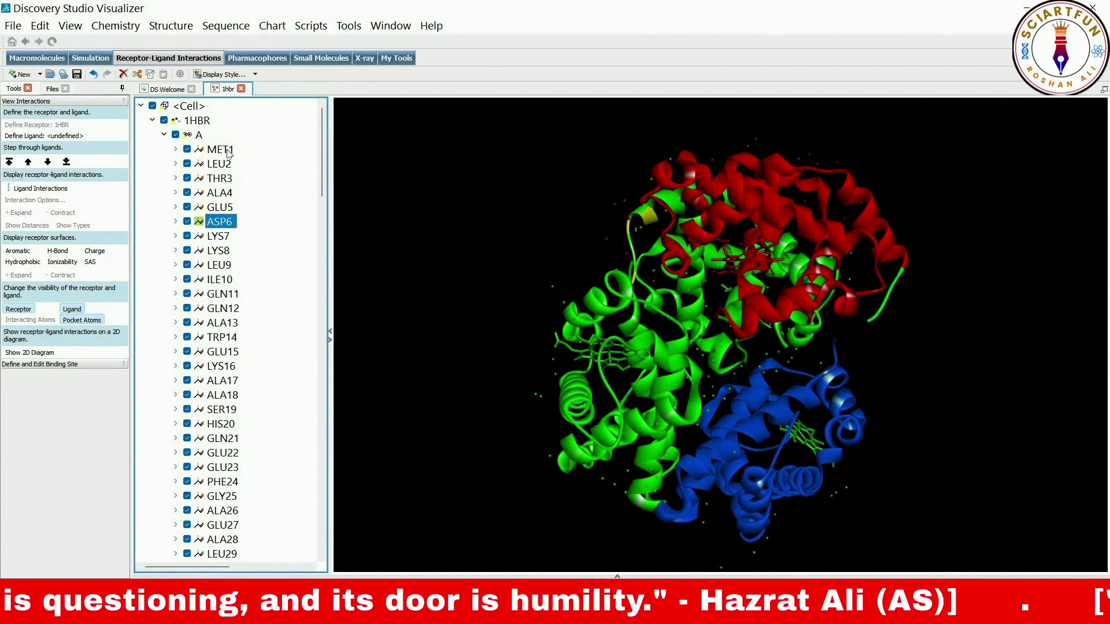
Color residues MET1–ALA4, LEU9–GLN12, TRP14–LYS16 and GLN21–GLY25 of chain A yellow (#ffff00)
{"action": "left_click", "coordinate": [226, 151]}
{"action": "left_click", "coordinate": [220, 164], "text": "shift"}
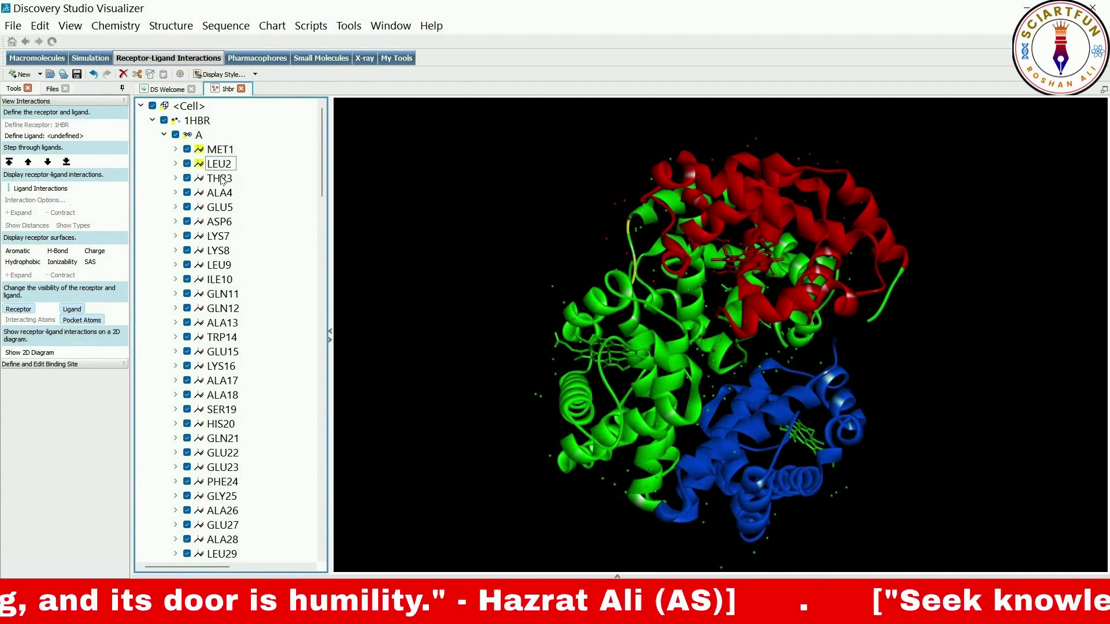
{"action": "left_click", "coordinate": [220, 179], "text": "shift"}
{"action": "left_click", "coordinate": [220, 193], "text": "shift"}
{"action": "left_click", "coordinate": [222, 264], "text": "shift"}
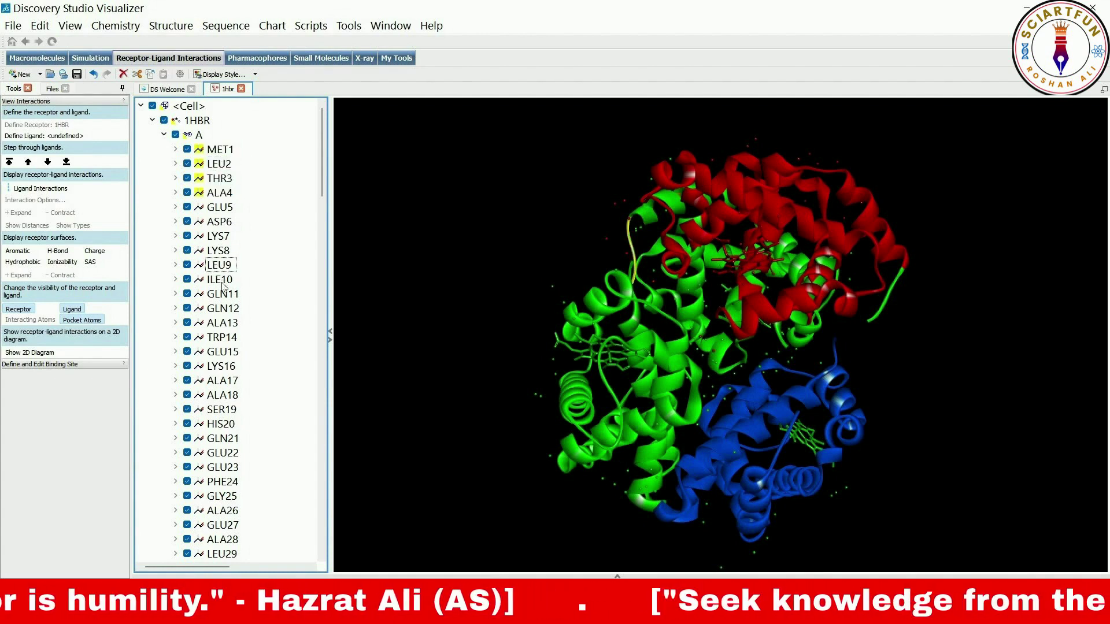
{"action": "left_click", "coordinate": [221, 280], "text": "shift"}
{"action": "left_click", "coordinate": [226, 294], "text": "shift"}
{"action": "left_click", "coordinate": [225, 309], "text": "ctrl"}
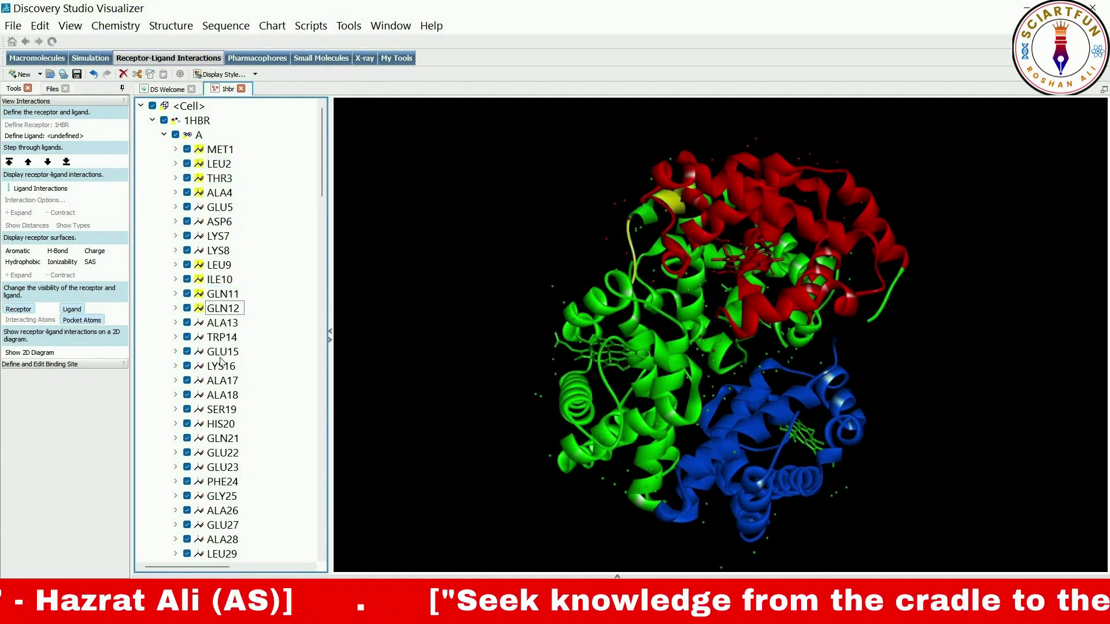
{"action": "left_click", "coordinate": [224, 338], "text": "ctrl"}
{"action": "left_click", "coordinate": [225, 352], "text": "ctrl"}
{"action": "left_click", "coordinate": [227, 367], "text": "ctrl"}
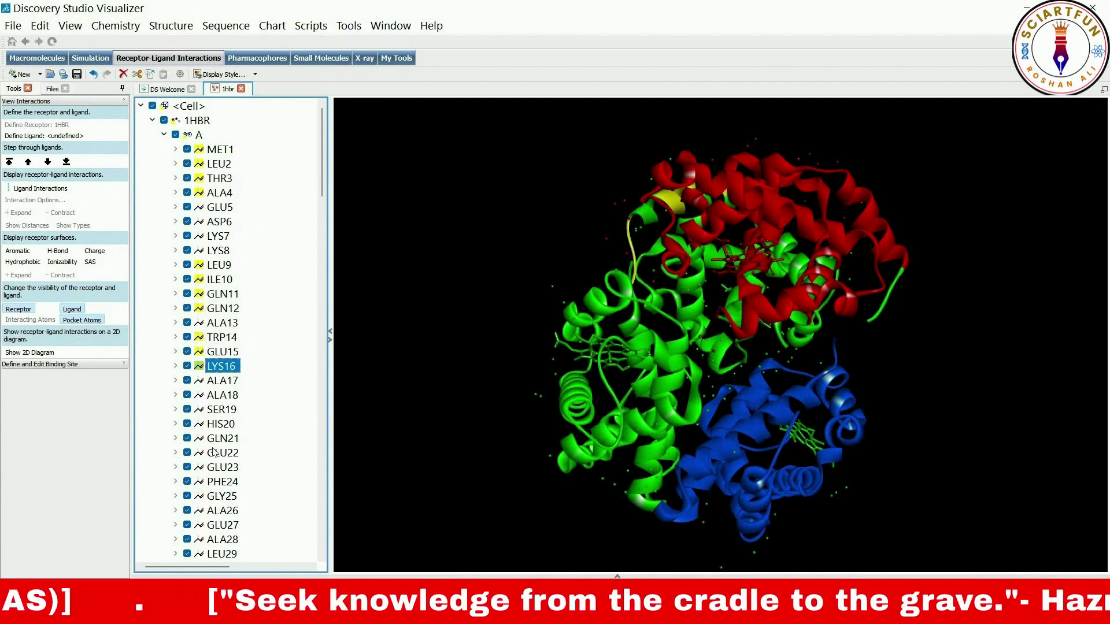
{"action": "left_click", "coordinate": [223, 439], "text": "ctrl"}
{"action": "left_click", "coordinate": [223, 453], "text": "ctrl"}
{"action": "left_click", "coordinate": [223, 468], "text": "ctrl"}
{"action": "left_click", "coordinate": [223, 482], "text": "ctrl"}
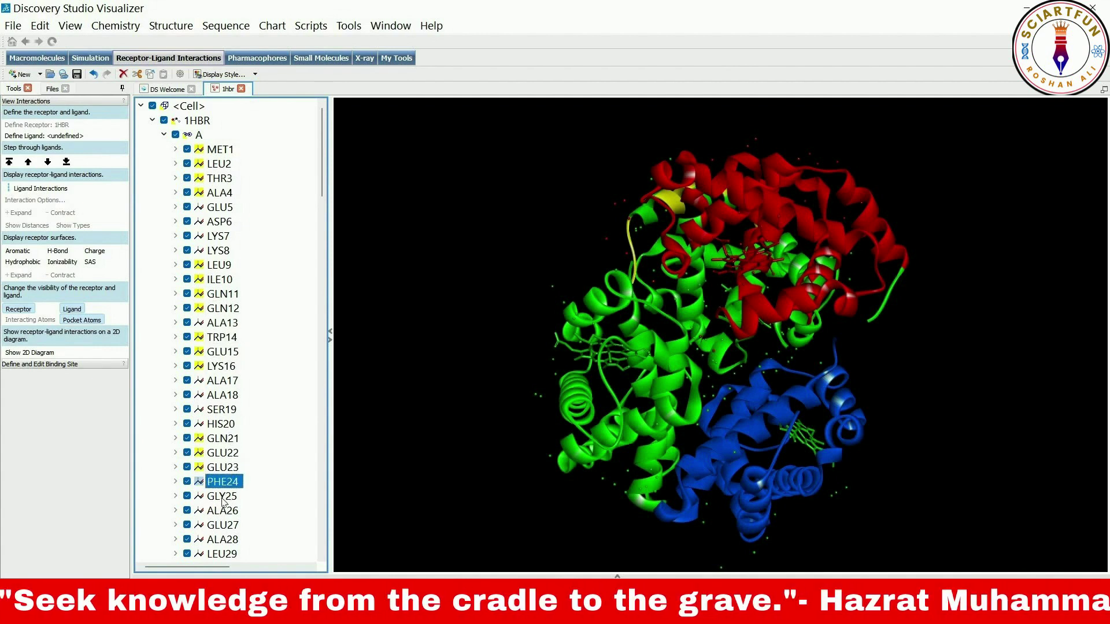
{"action": "left_click", "coordinate": [222, 497], "text": "ctrl"}
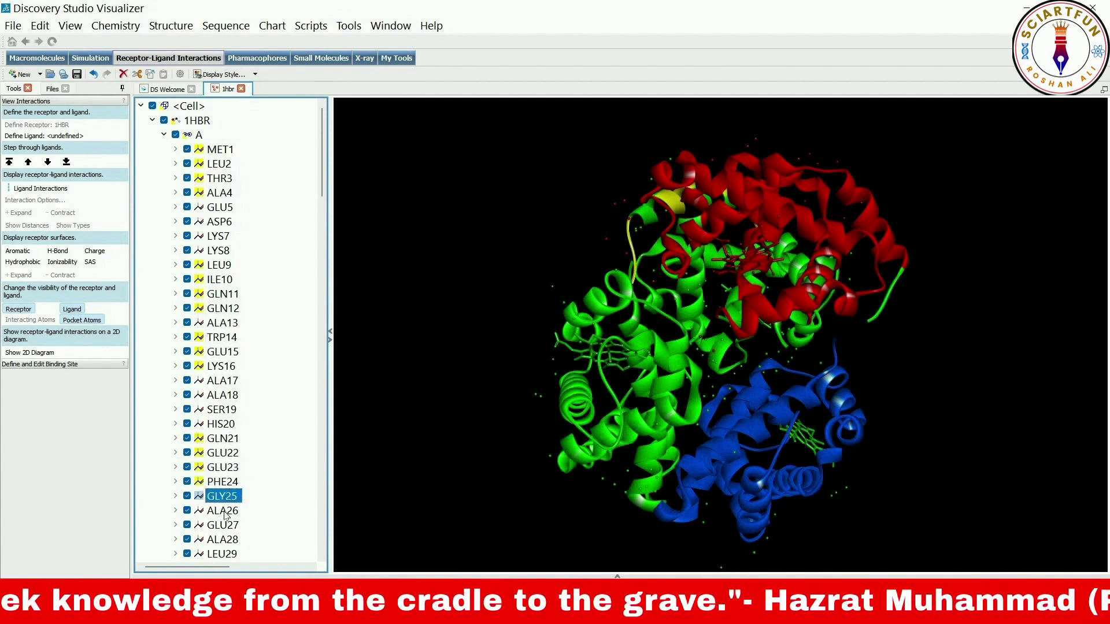
{"action": "left_click", "coordinate": [70, 25]}
{"action": "left_click", "coordinate": [110, 63]}
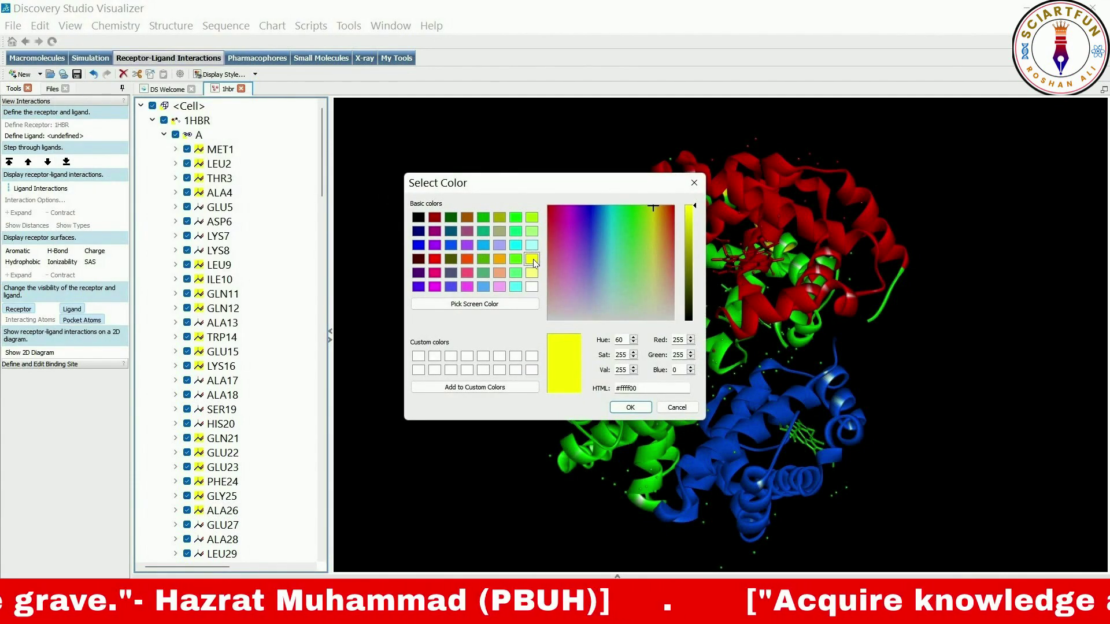
{"action": "left_click", "coordinate": [628, 407]}
{"action": "left_click_drag", "start_coordinate": [581, 236], "coordinate": [686, 175]}
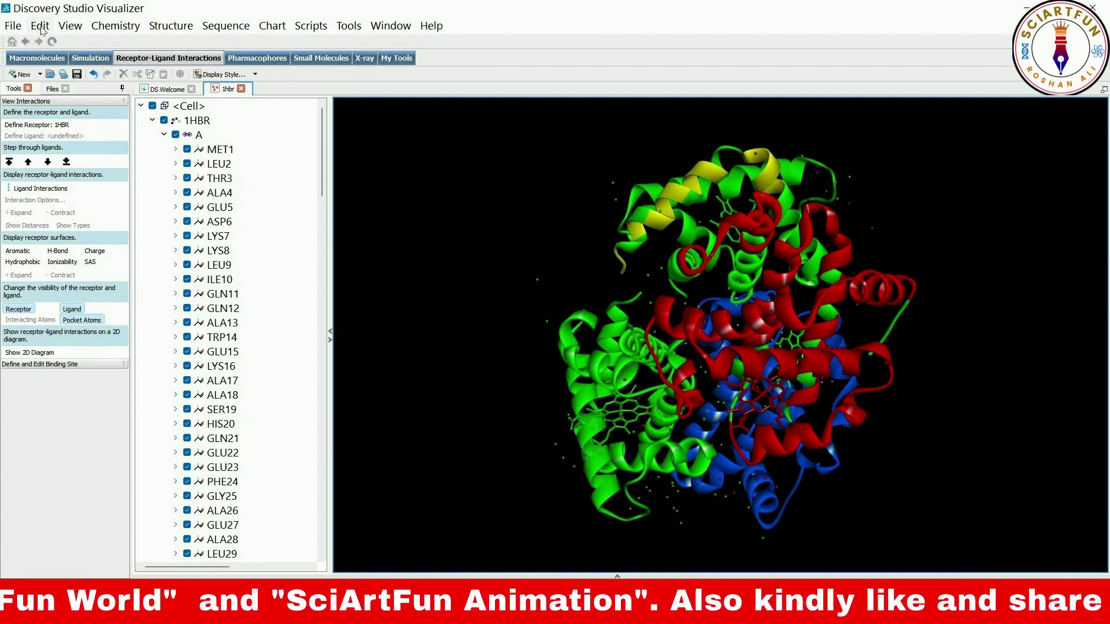
Select every amino acid in the structure whose Type equals GlutamicAcid, using the AminoAcid scope in Add mode
{"action": "left_click", "coordinate": [40, 26]}
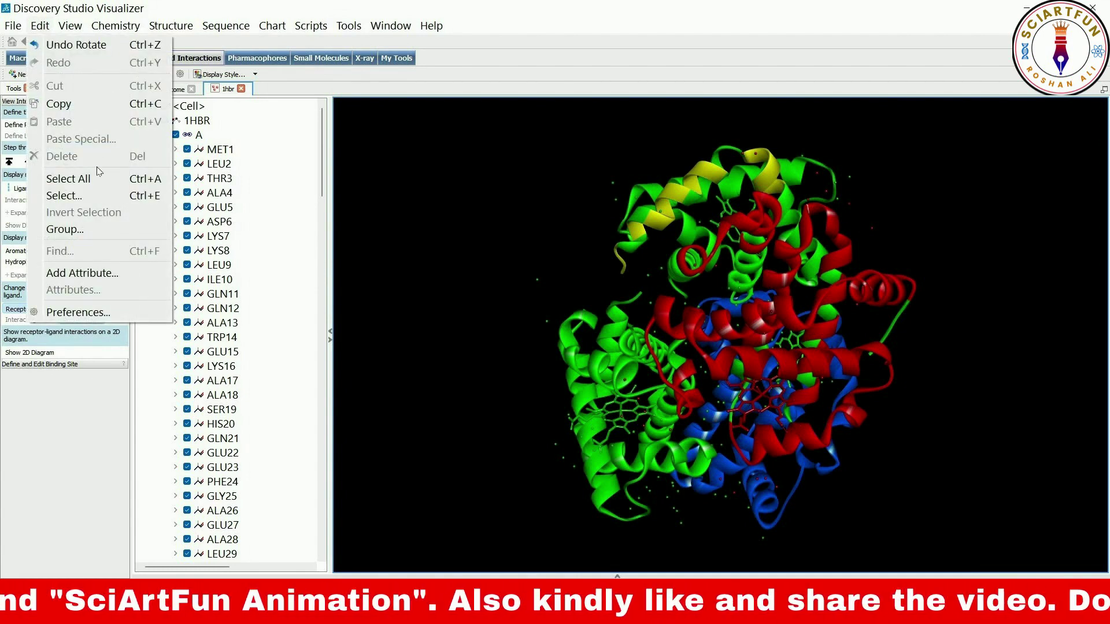
{"action": "left_click", "coordinate": [84, 196]}
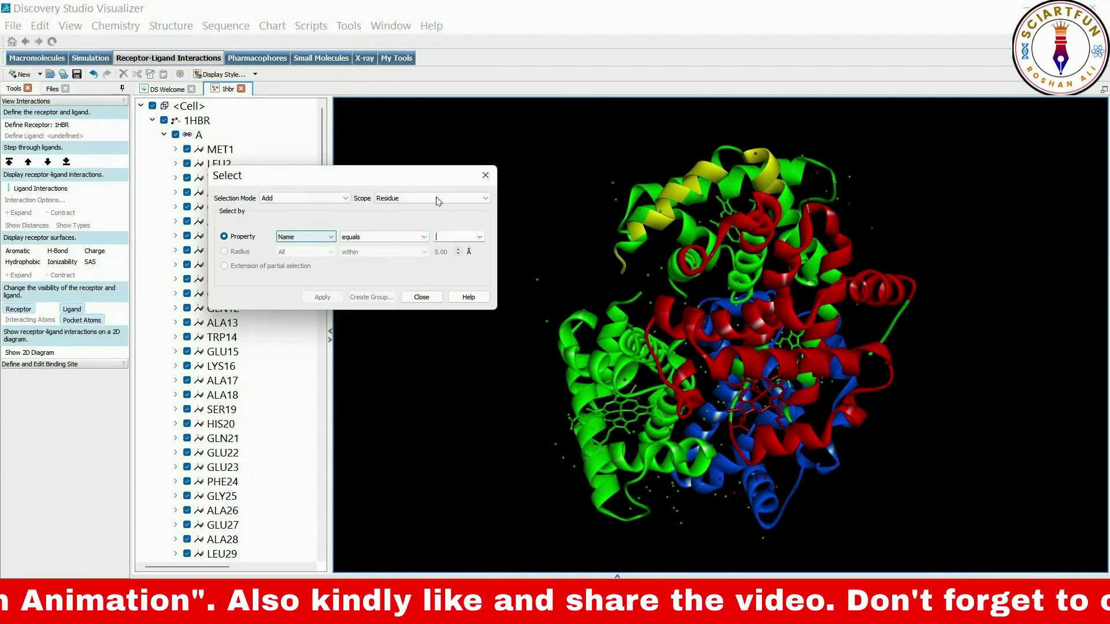
{"action": "left_click", "coordinate": [437, 198]}
{"action": "left_click", "coordinate": [404, 207]}
{"action": "left_click", "coordinate": [318, 237]}
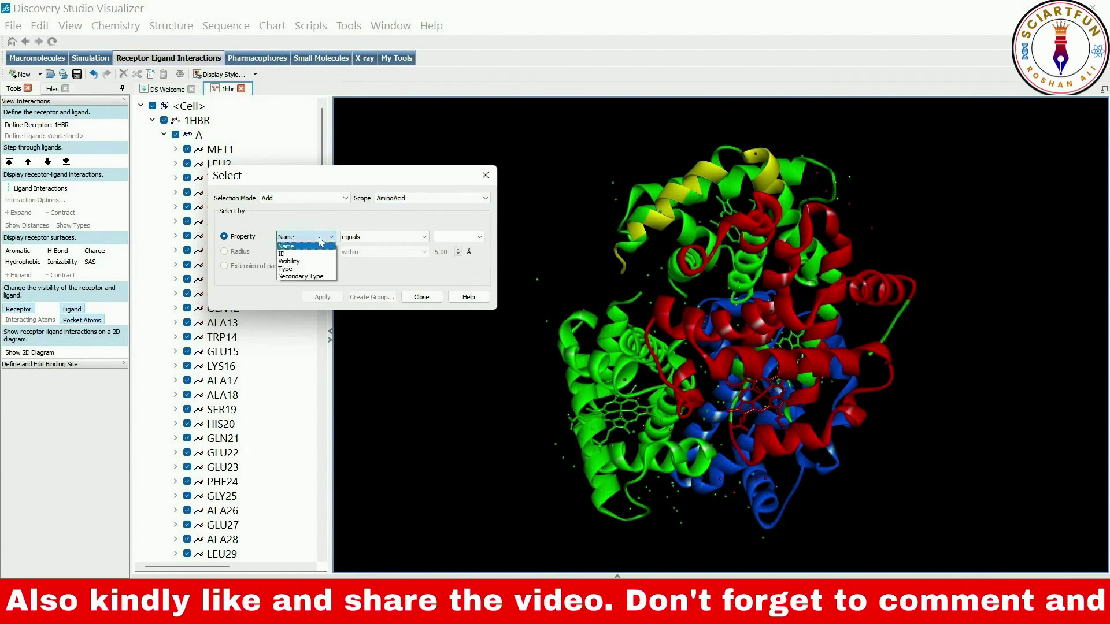
{"action": "left_click", "coordinate": [296, 250]}
{"action": "left_click", "coordinate": [478, 237]}
{"action": "left_click", "coordinate": [451, 284]}
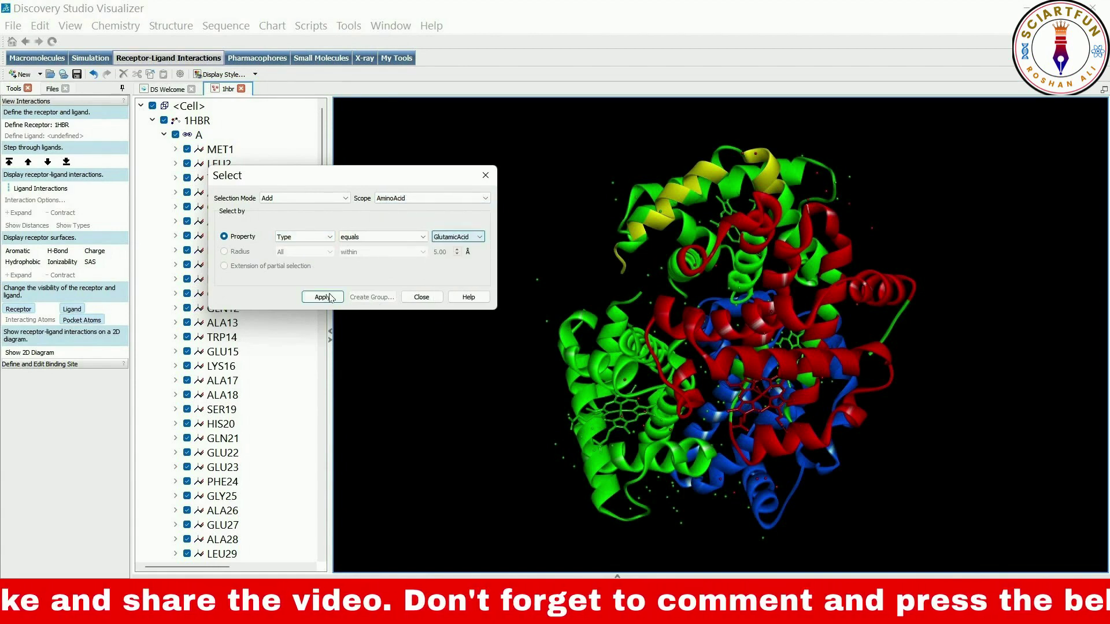
{"action": "left_click", "coordinate": [323, 297]}
{"action": "left_click", "coordinate": [421, 297]}
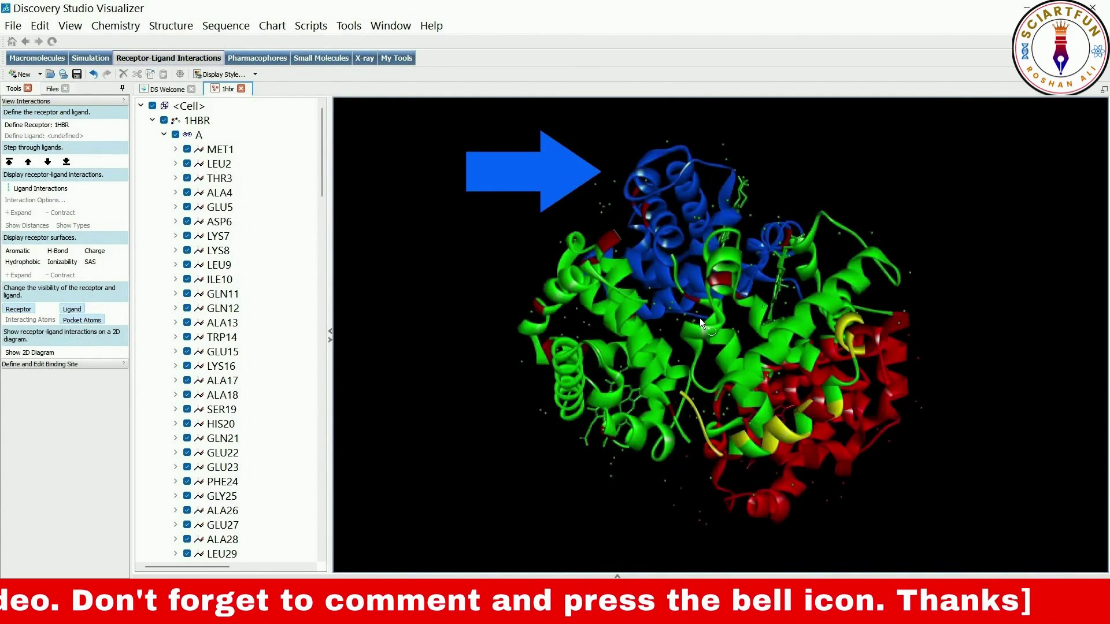
{"action": "right_click_drag", "start_coordinate": [699, 318], "coordinate": [612, 162]}
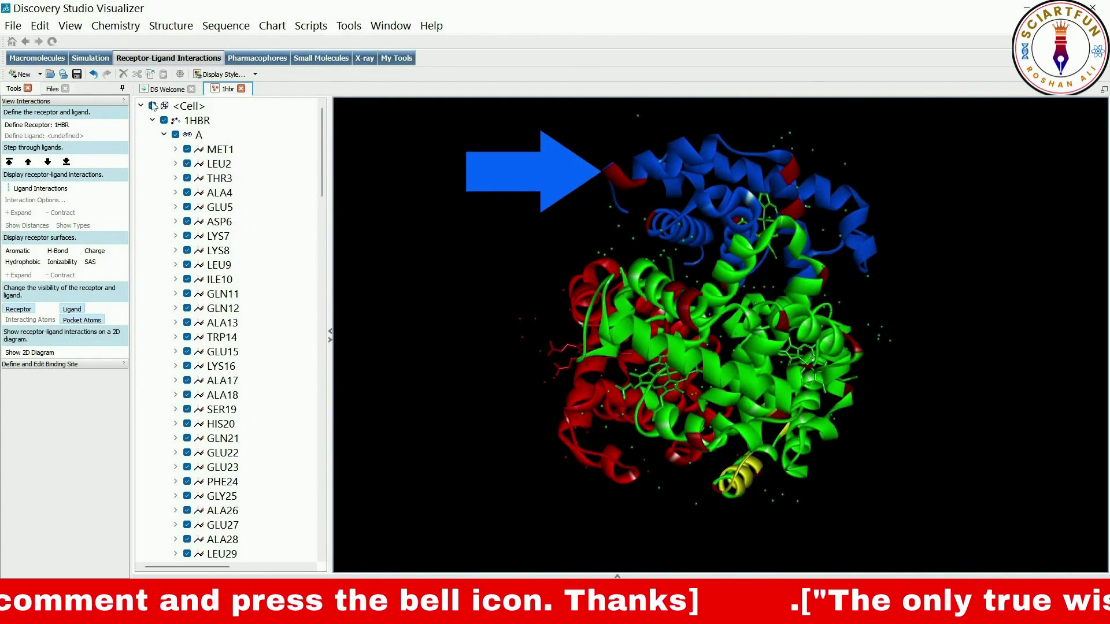
Zoom in on the protein structure twice with the Zoom In command
{"action": "left_click", "coordinate": [72, 26]}
{"action": "left_click", "coordinate": [70, 27]}
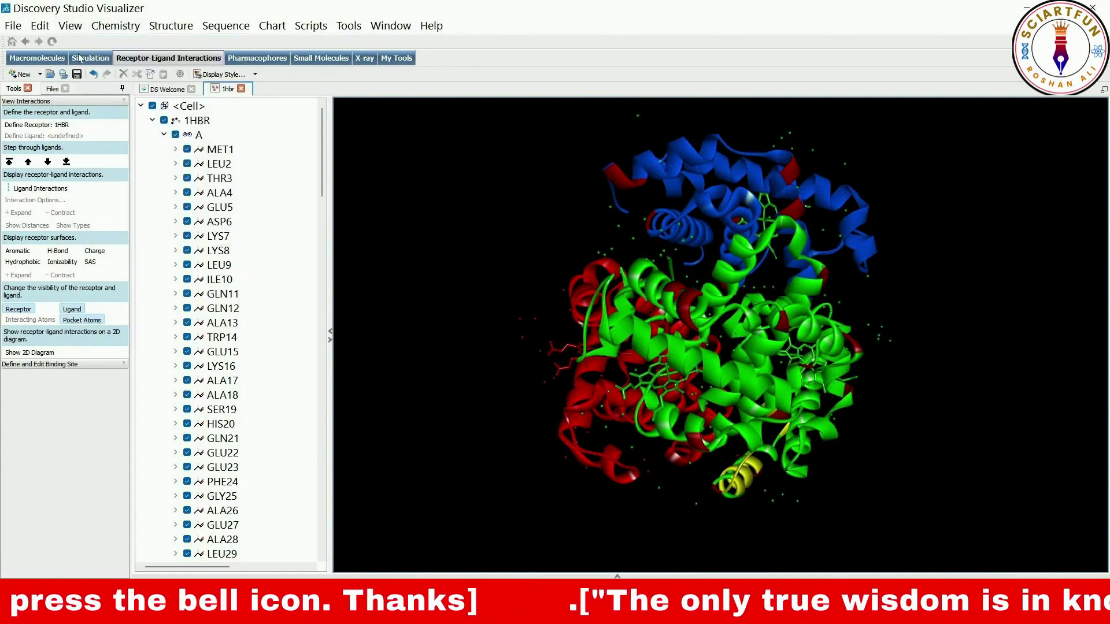
{"action": "left_click", "coordinate": [70, 25]}
{"action": "mouse_move", "coordinate": [203, 89]}
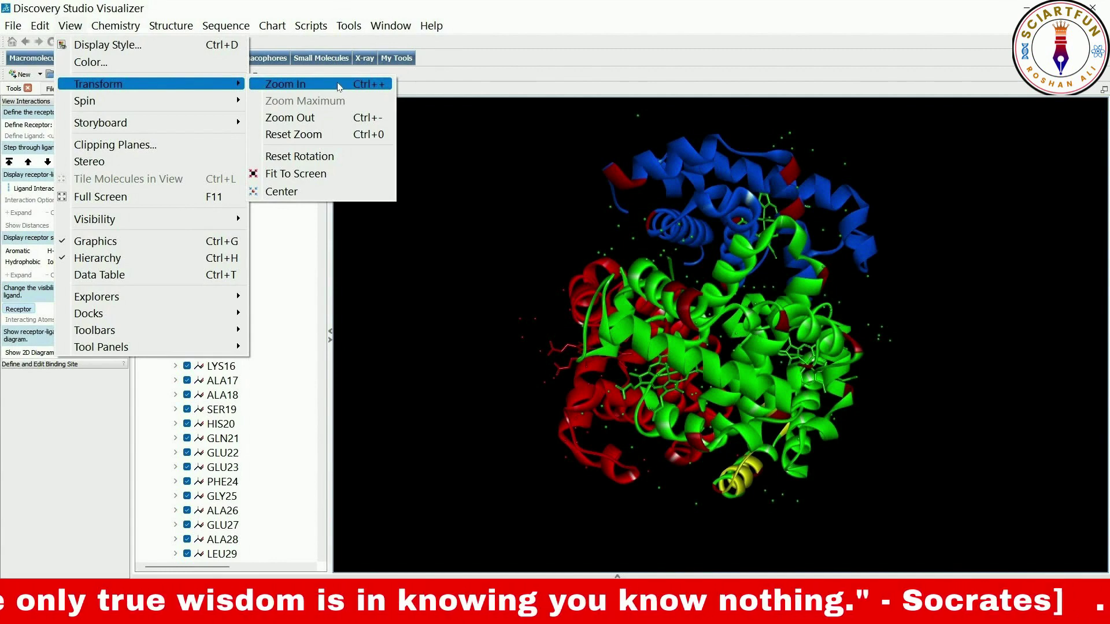
{"action": "left_click", "coordinate": [339, 85]}
{"action": "left_click", "coordinate": [70, 25]}
{"action": "left_click", "coordinate": [312, 84]}
Zoom back out from the protein structure twice with the Zoom Out command
{"action": "left_click", "coordinate": [70, 25]}
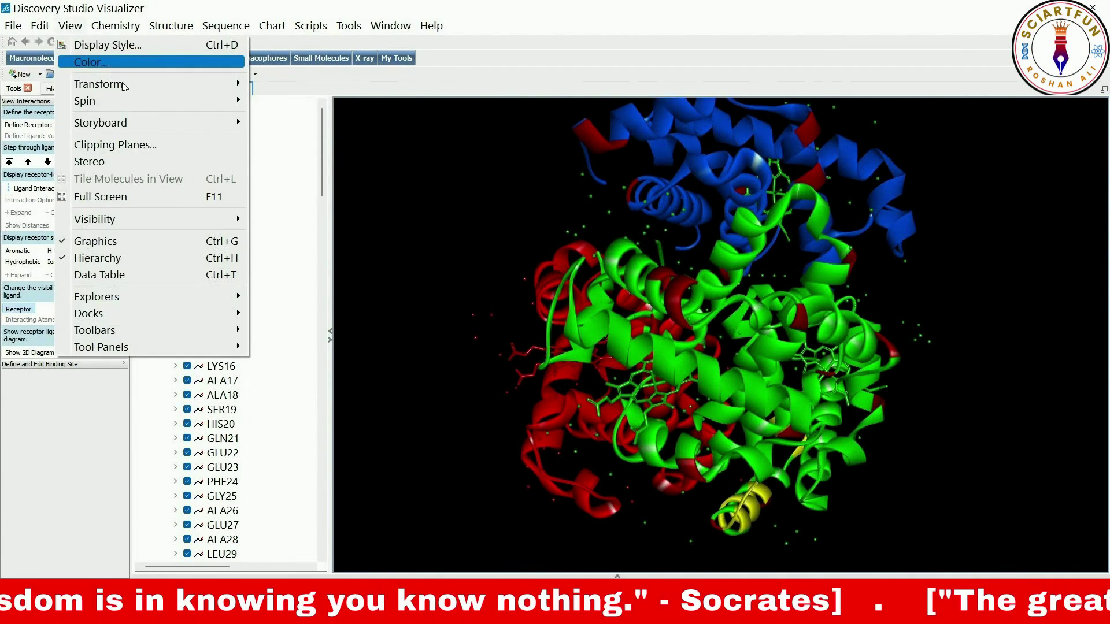
{"action": "mouse_move", "coordinate": [124, 87]}
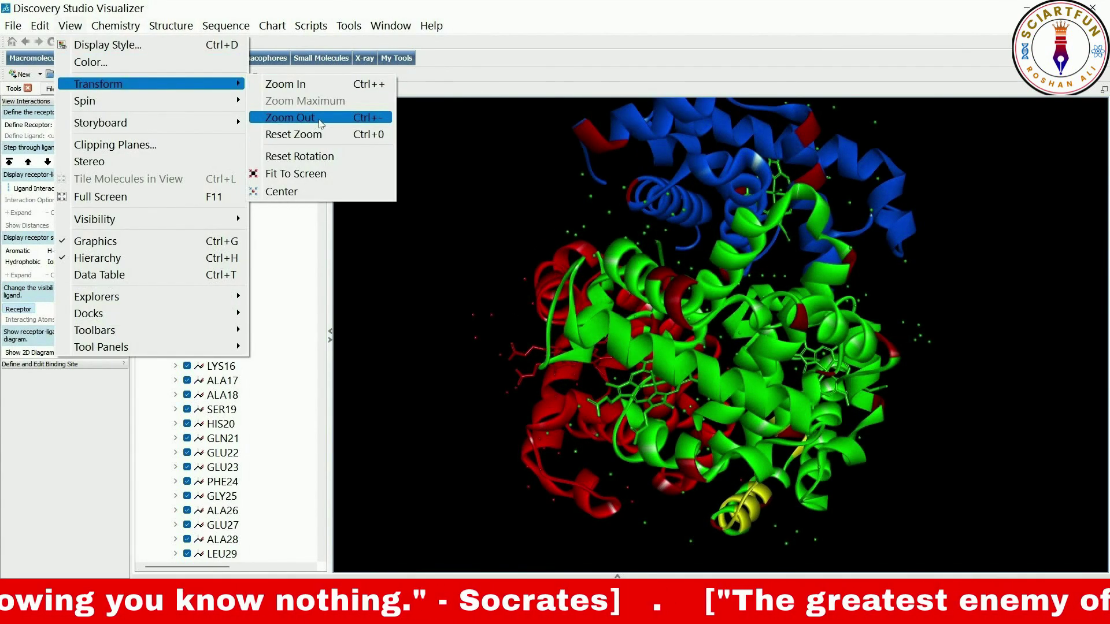
{"action": "left_click", "coordinate": [319, 121]}
{"action": "left_click", "coordinate": [70, 25]}
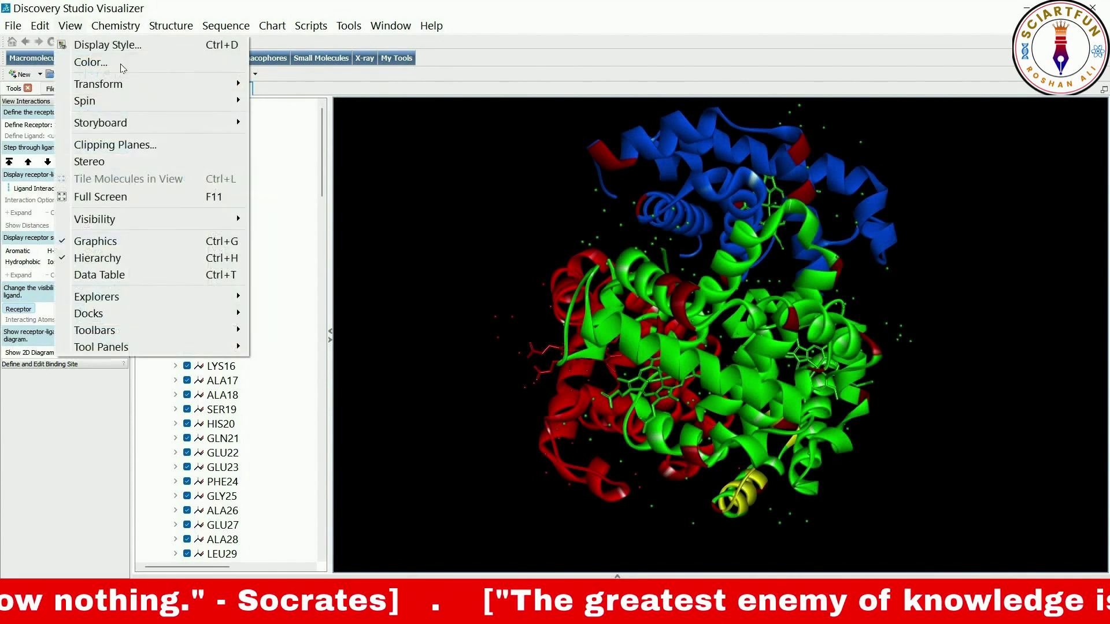
{"action": "mouse_move", "coordinate": [228, 81]}
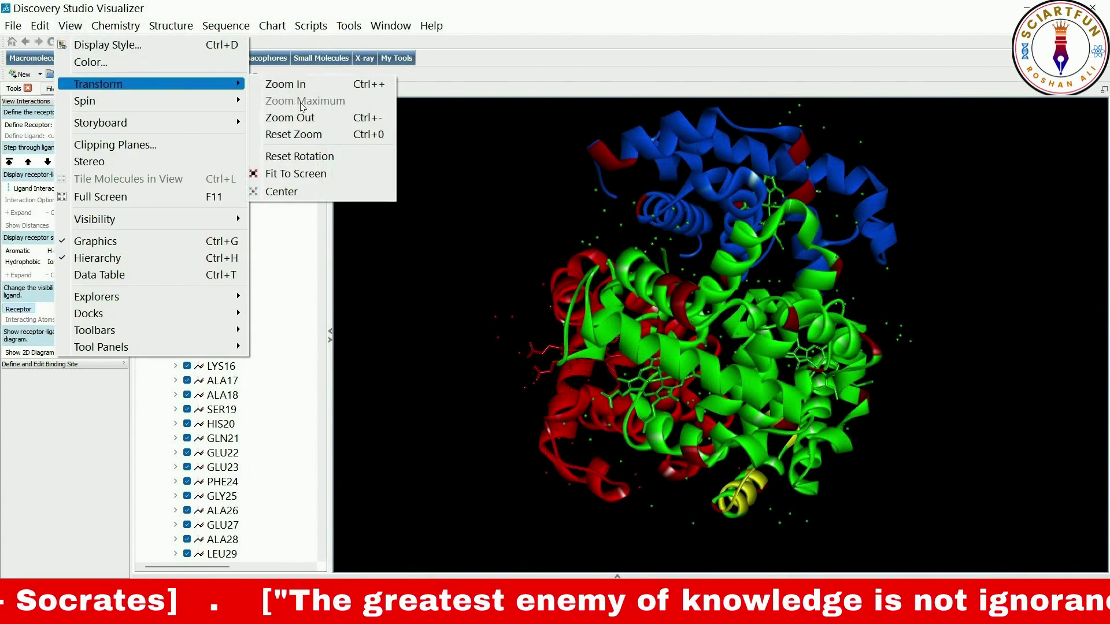
{"action": "left_click", "coordinate": [307, 116]}
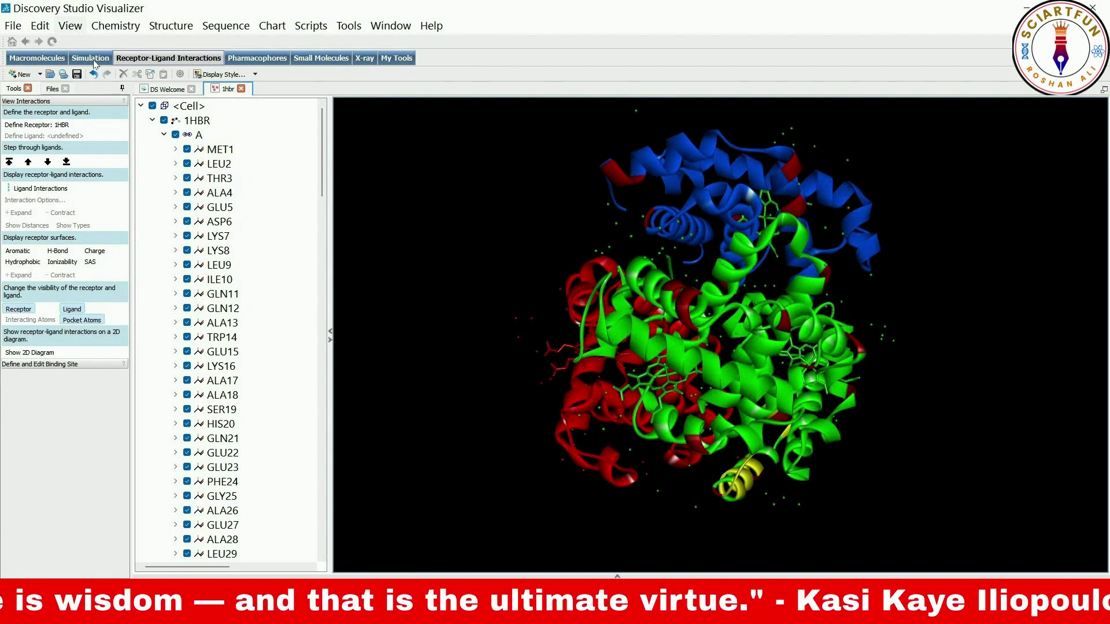
Reset the zoom and the rotation of the protein view with the Reset Zoom and Reset Rotation commands
{"action": "left_click", "coordinate": [70, 25]}
{"action": "mouse_move", "coordinate": [173, 84]}
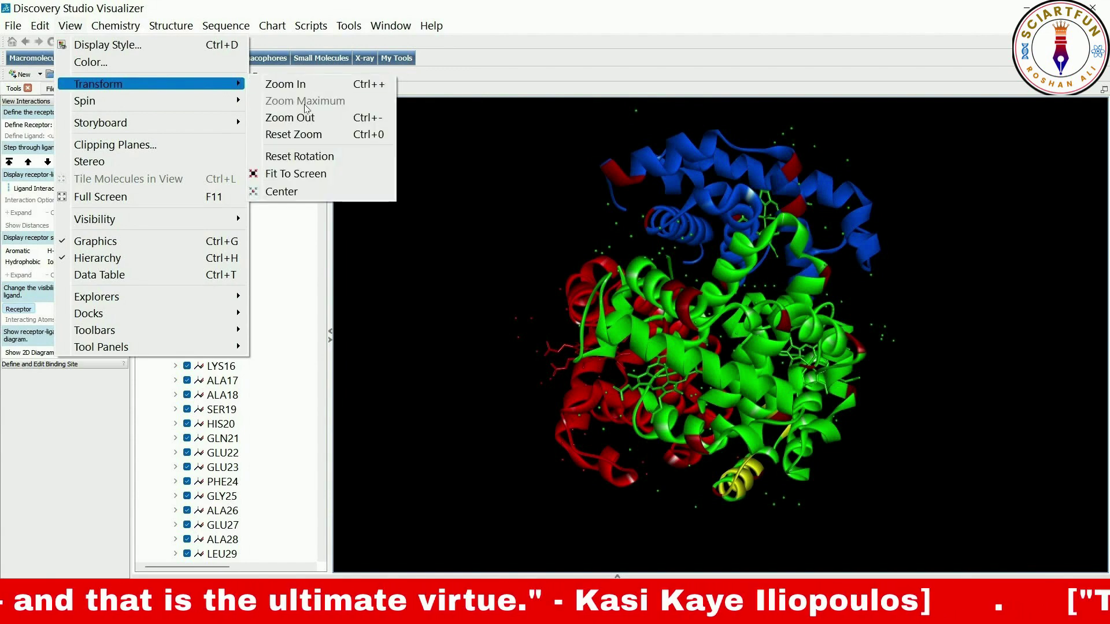
{"action": "left_click", "coordinate": [335, 135]}
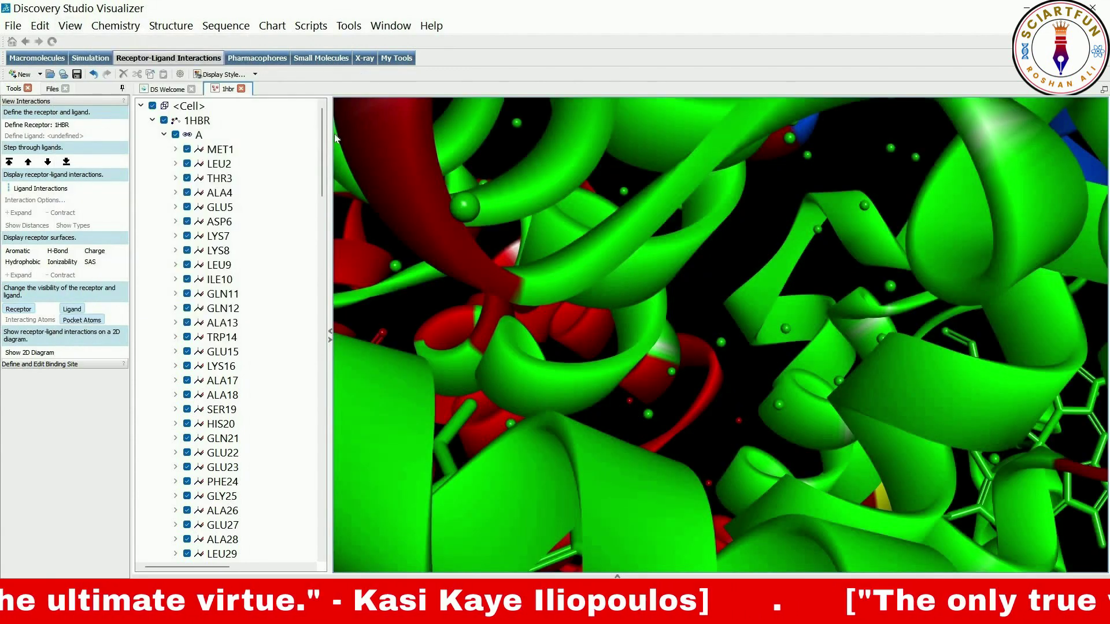
{"action": "left_click", "coordinate": [70, 26]}
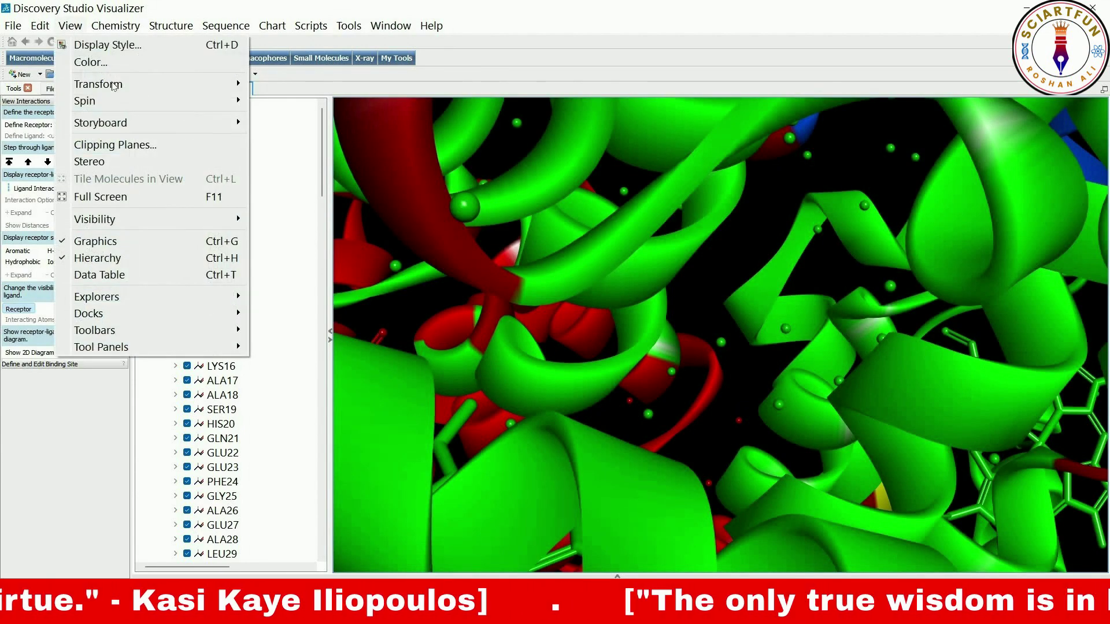
{"action": "mouse_move", "coordinate": [185, 91]}
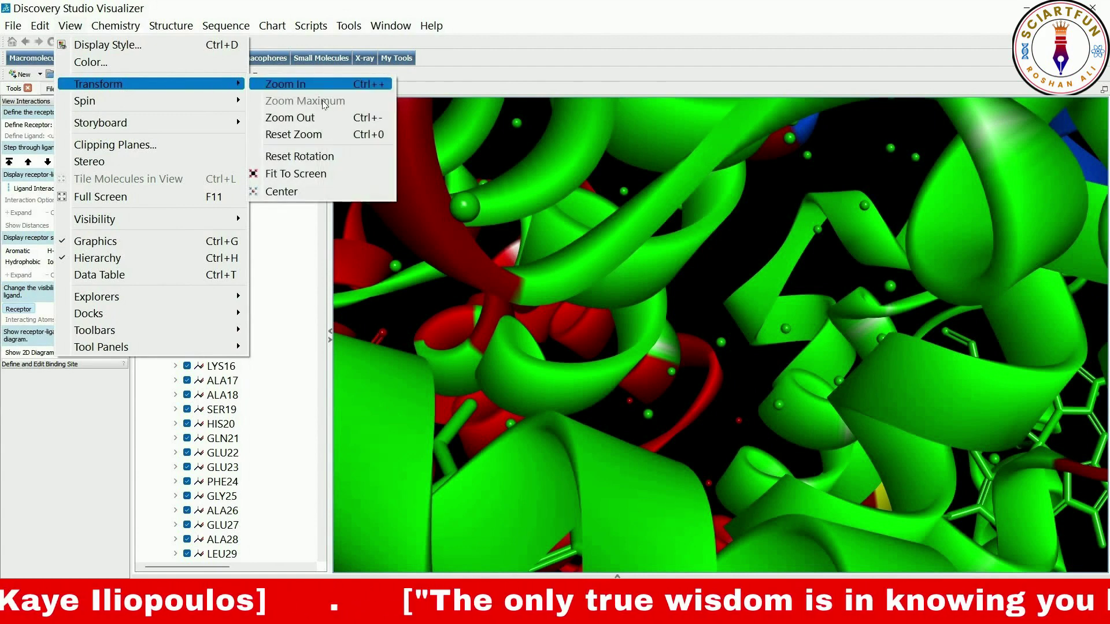
{"action": "left_click", "coordinate": [333, 158]}
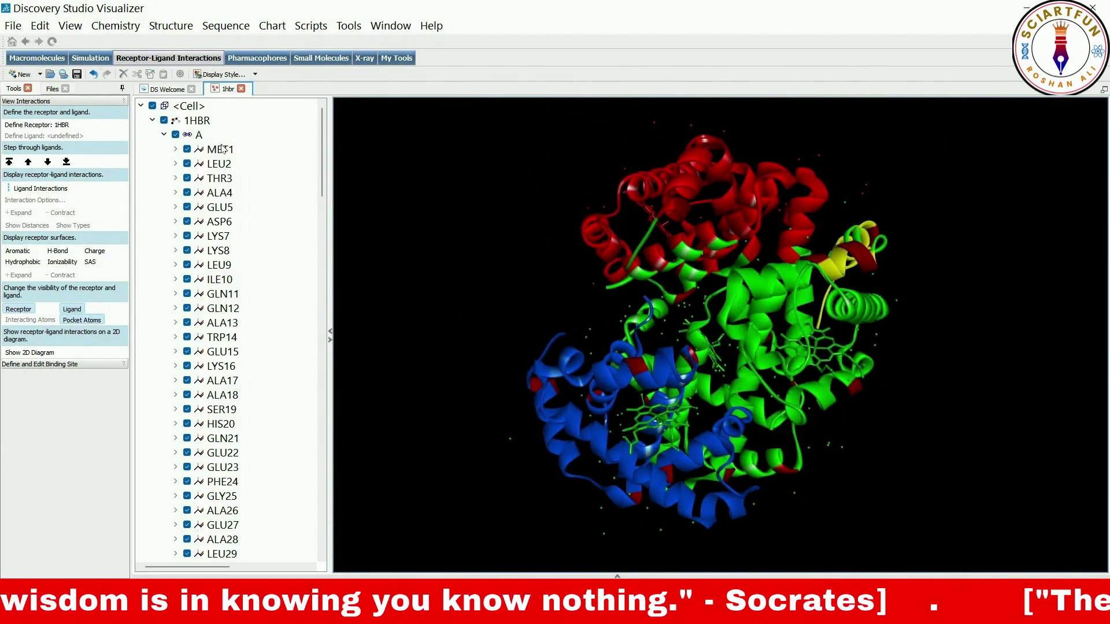
{"action": "left_click", "coordinate": [74, 26]}
{"action": "mouse_move", "coordinate": [145, 84]}
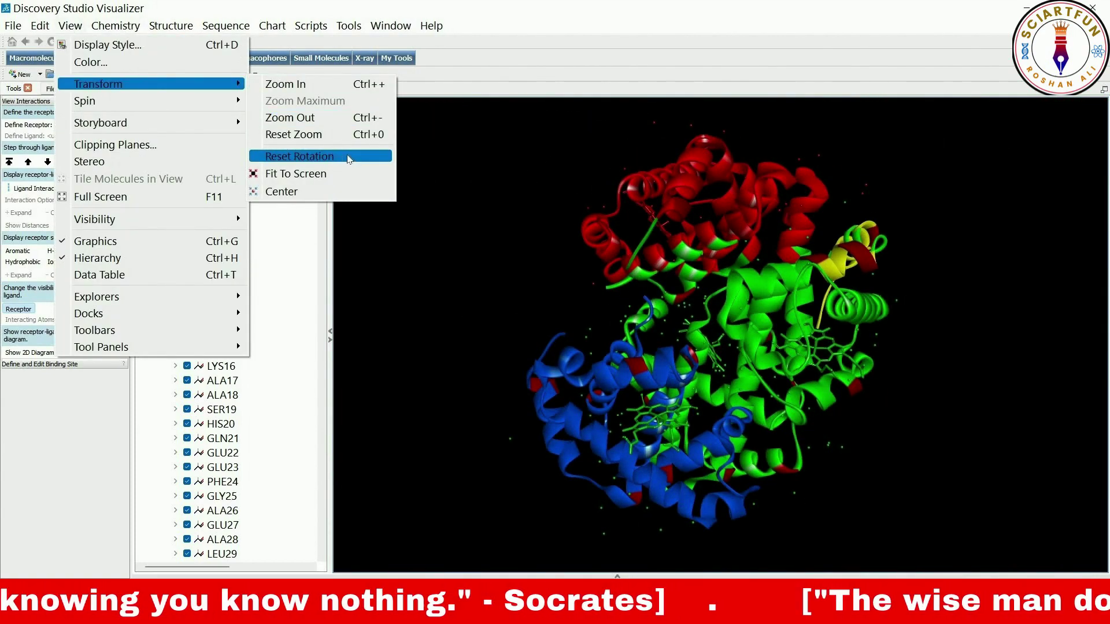
{"action": "left_click", "coordinate": [348, 157]}
Shrink the view of the structure and enlarge it again with Fit To Screen
{"action": "scroll", "coordinate": [582, 211], "scroll_direction": "down", "scroll_amount": 3}
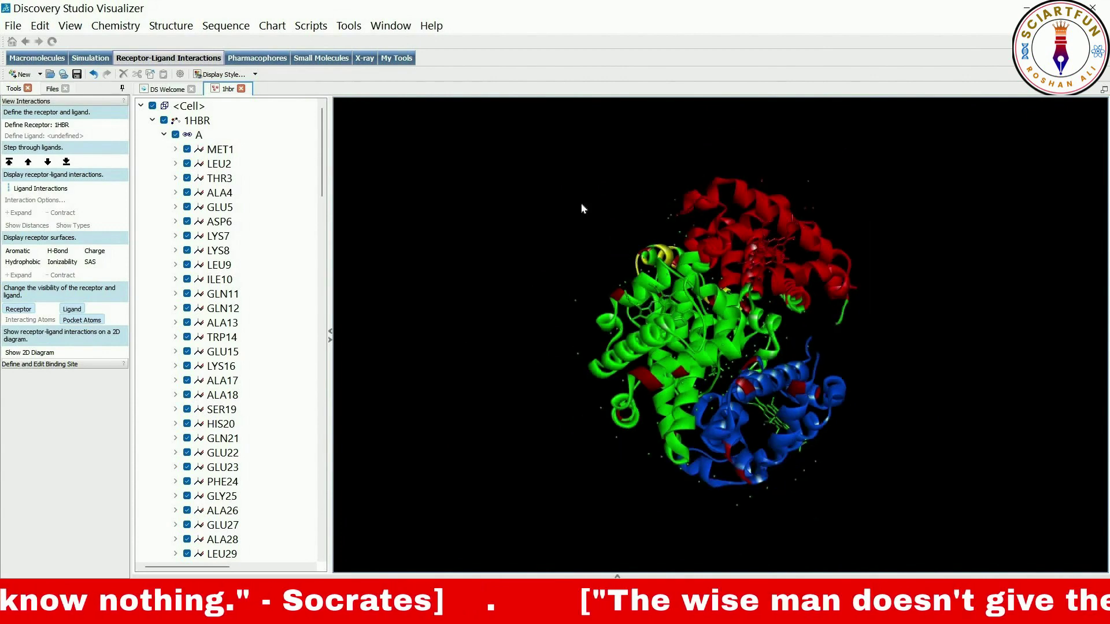
{"action": "left_click", "coordinate": [71, 26]}
{"action": "mouse_move", "coordinate": [144, 84]}
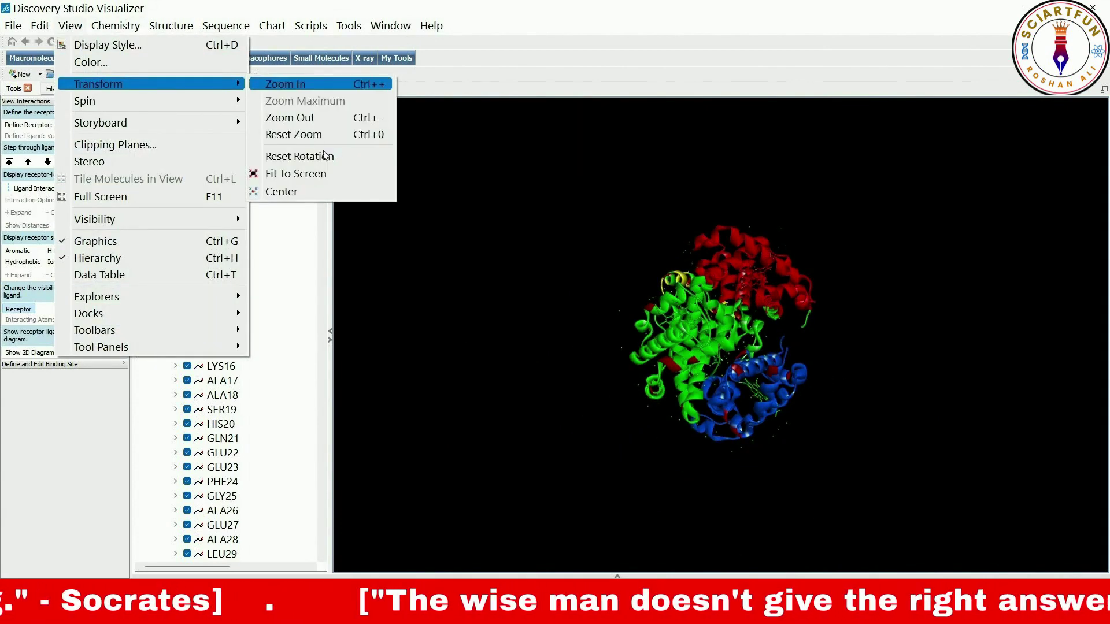
{"action": "left_click", "coordinate": [340, 175]}
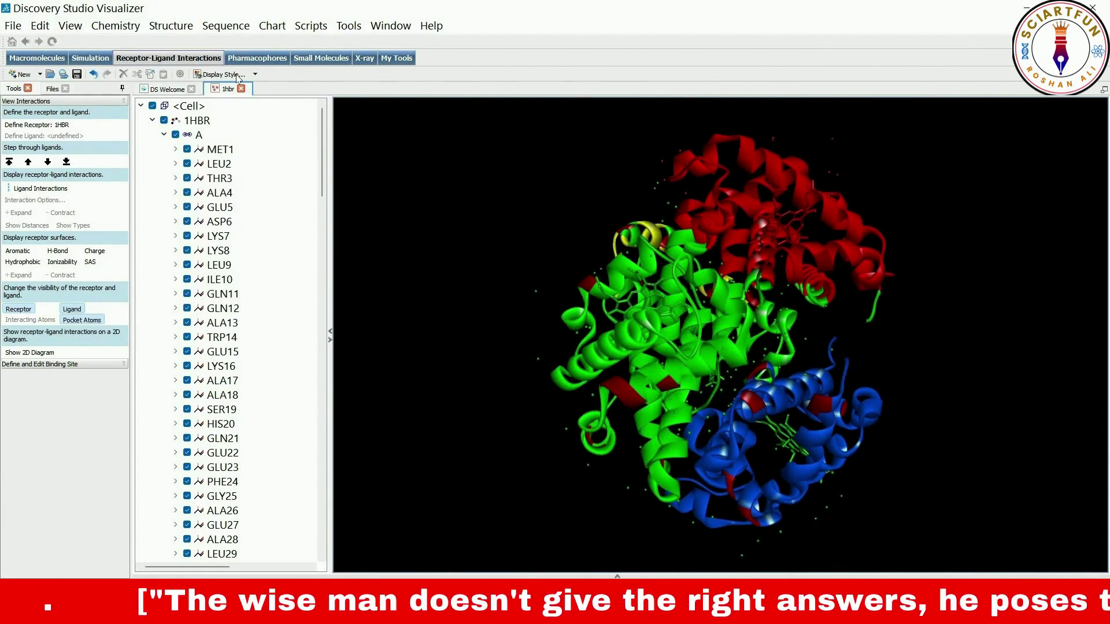
Shift the structure away from the middle of the view and bring it back with the Center command
{"action": "left_click_drag", "start_coordinate": [732, 331], "coordinate": [474, 341]}
{"action": "left_click", "coordinate": [70, 26]}
{"action": "mouse_move", "coordinate": [145, 84]}
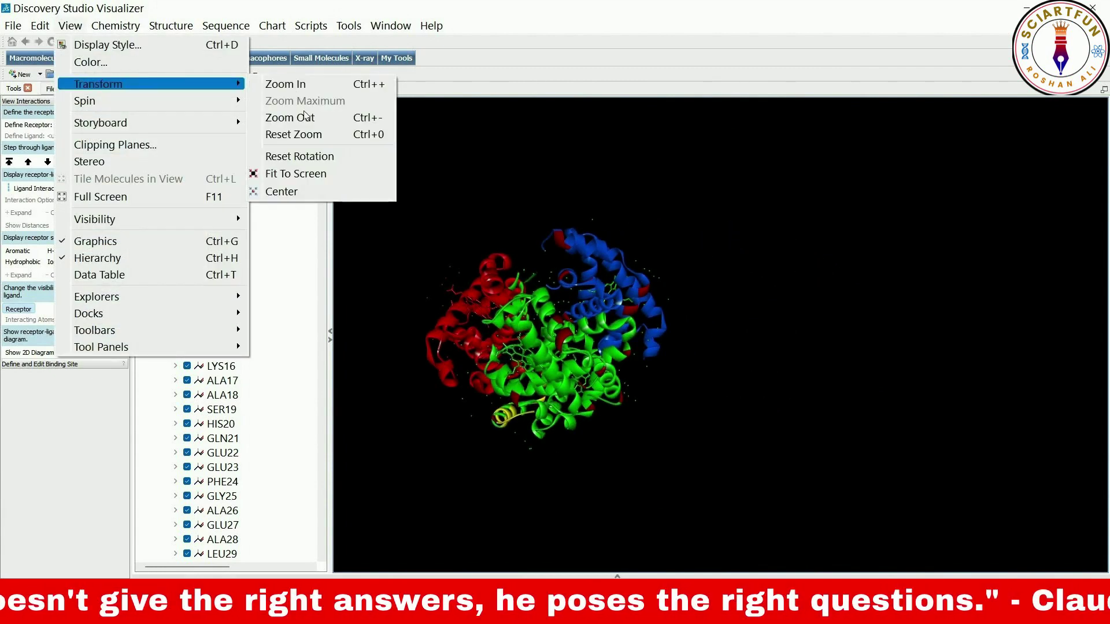
{"action": "left_click", "coordinate": [300, 192]}
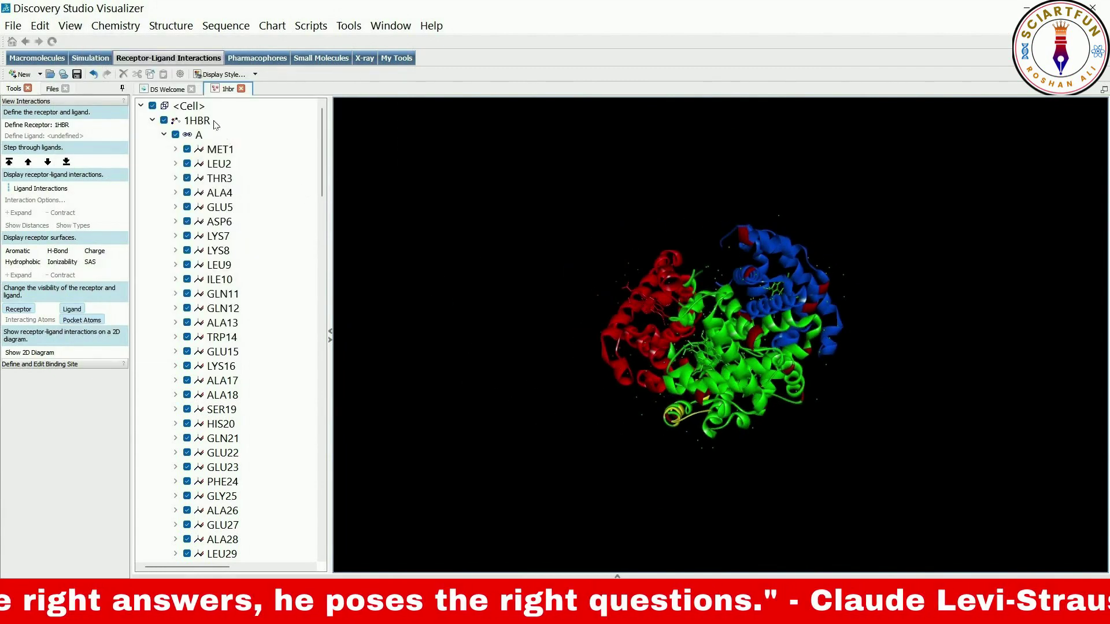
Start the Spin motion for the protein structure
{"action": "left_click", "coordinate": [70, 26]}
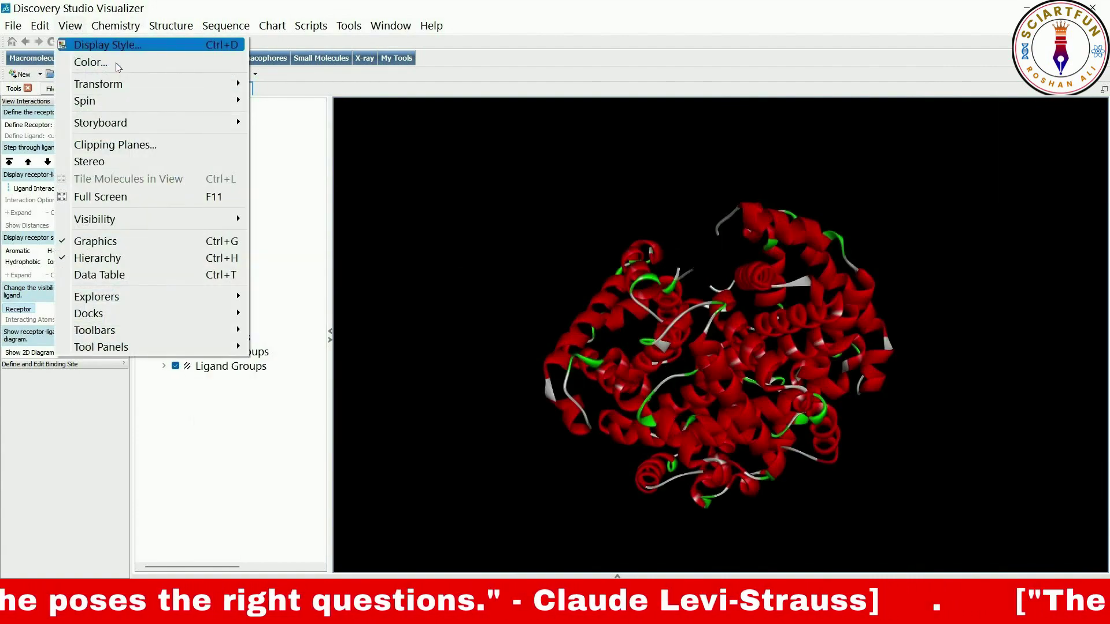
{"action": "mouse_move", "coordinate": [231, 101]}
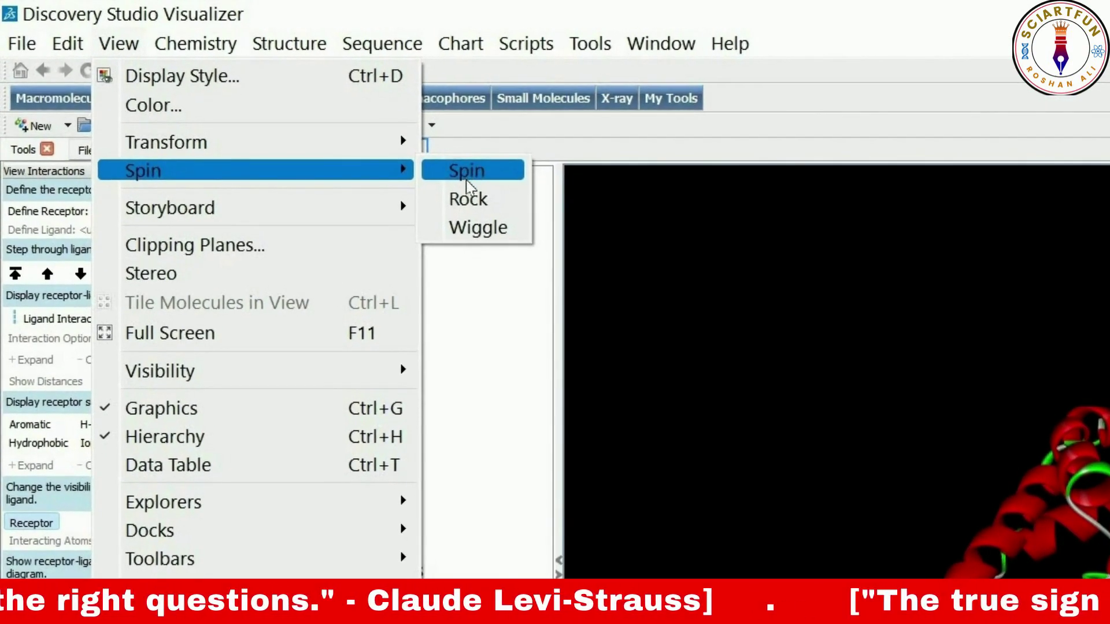
{"action": "left_click", "coordinate": [271, 100]}
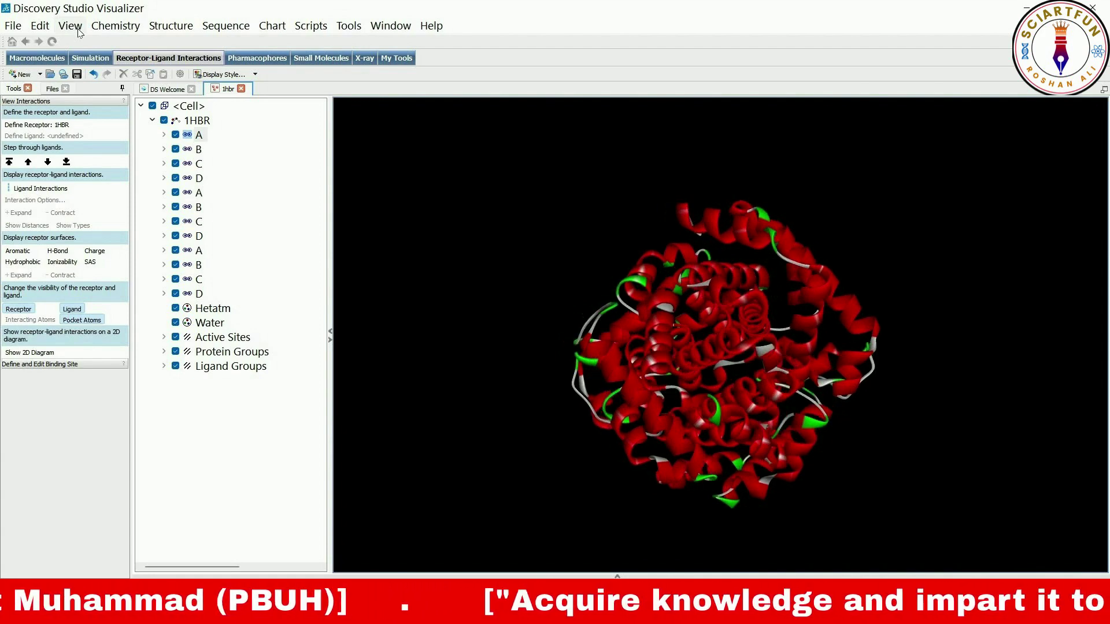
Apply the Rock motion to the protein structure
{"action": "left_click", "coordinate": [79, 33]}
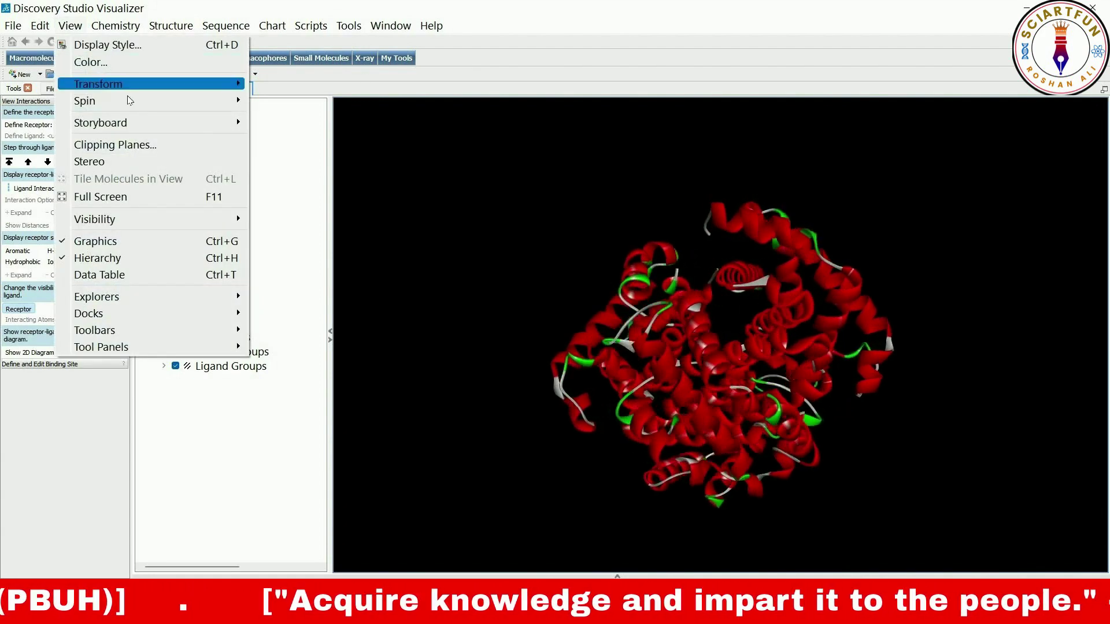
{"action": "left_click", "coordinate": [272, 116]}
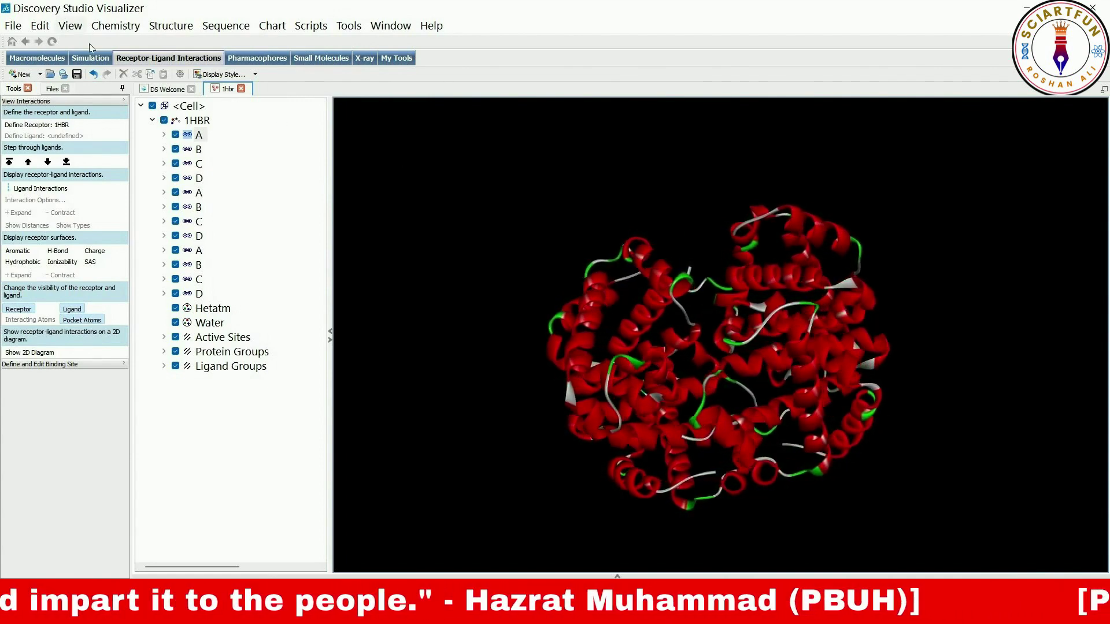
{"action": "left_click", "coordinate": [70, 26]}
{"action": "mouse_move", "coordinate": [144, 99]}
{"action": "left_click", "coordinate": [272, 114]}
Apply the Wiggle motion to the protein structure
{"action": "left_click", "coordinate": [70, 26]}
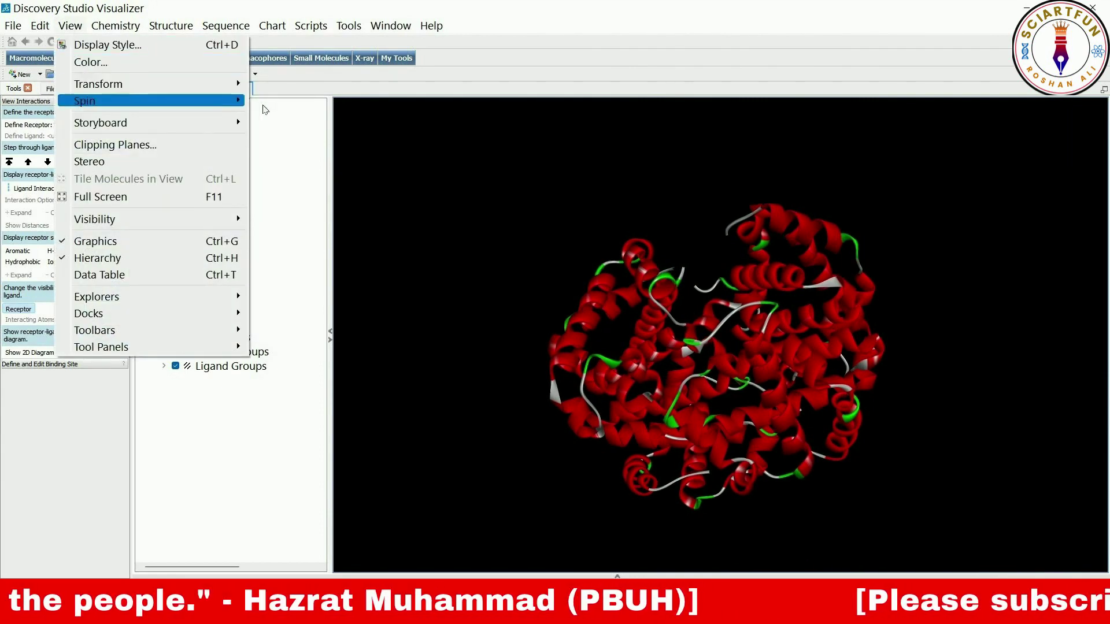
{"action": "mouse_move", "coordinate": [237, 99]}
{"action": "left_click", "coordinate": [289, 138]}
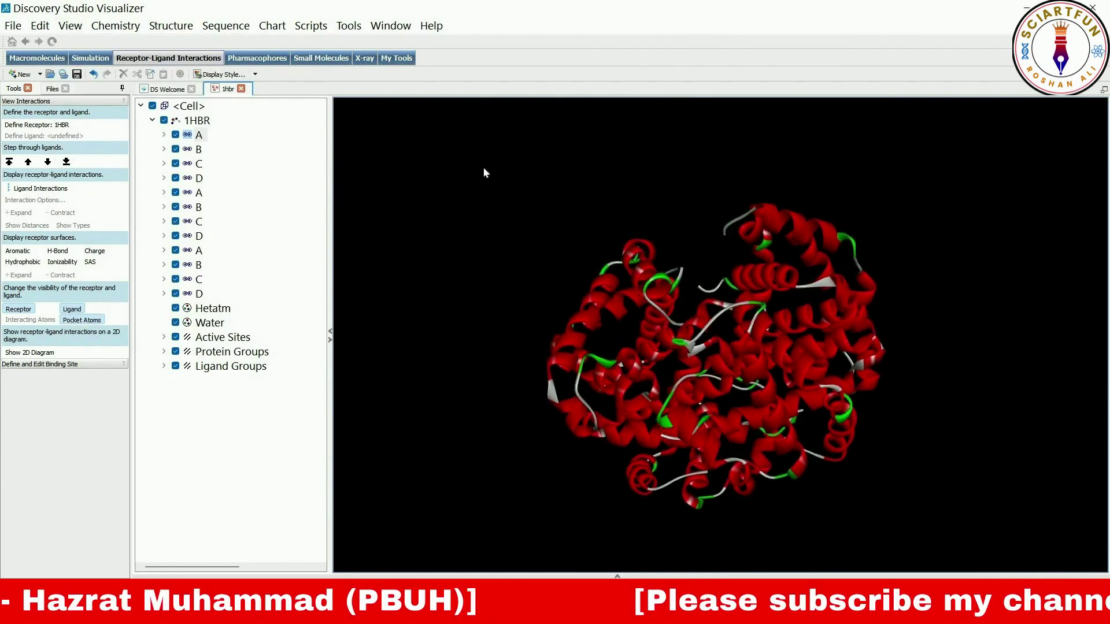
{"action": "left_click", "coordinate": [70, 26]}
{"action": "mouse_move", "coordinate": [162, 83]}
{"action": "left_click", "coordinate": [272, 116]}
Add the rotated view of the protein to the storyboard as the third scene
{"action": "left_click", "coordinate": [69, 27]}
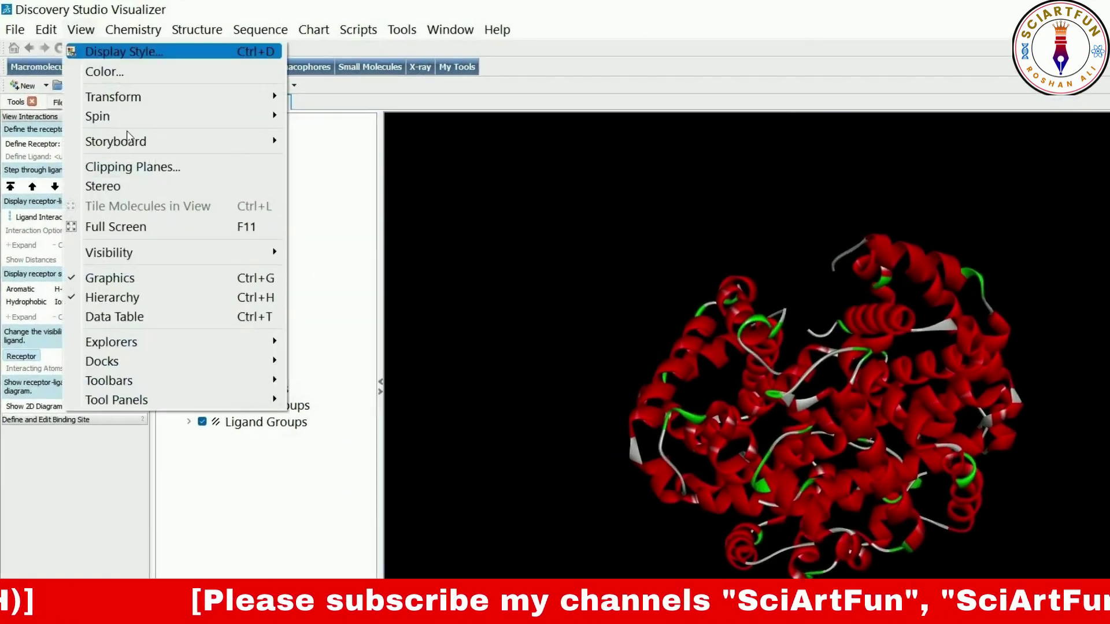
{"action": "mouse_move", "coordinate": [139, 123]}
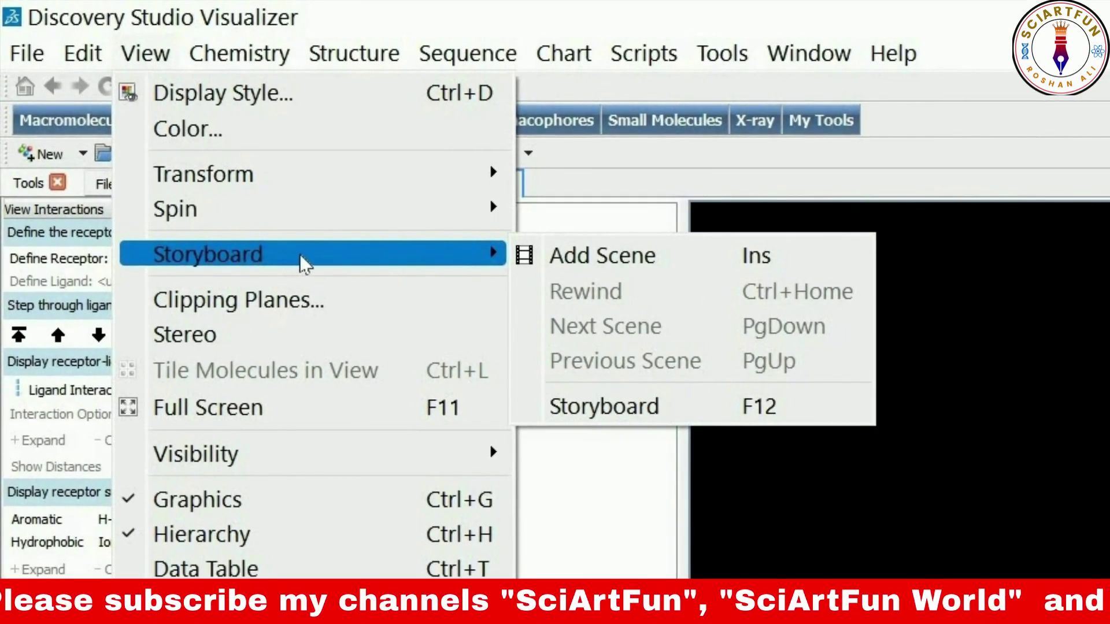
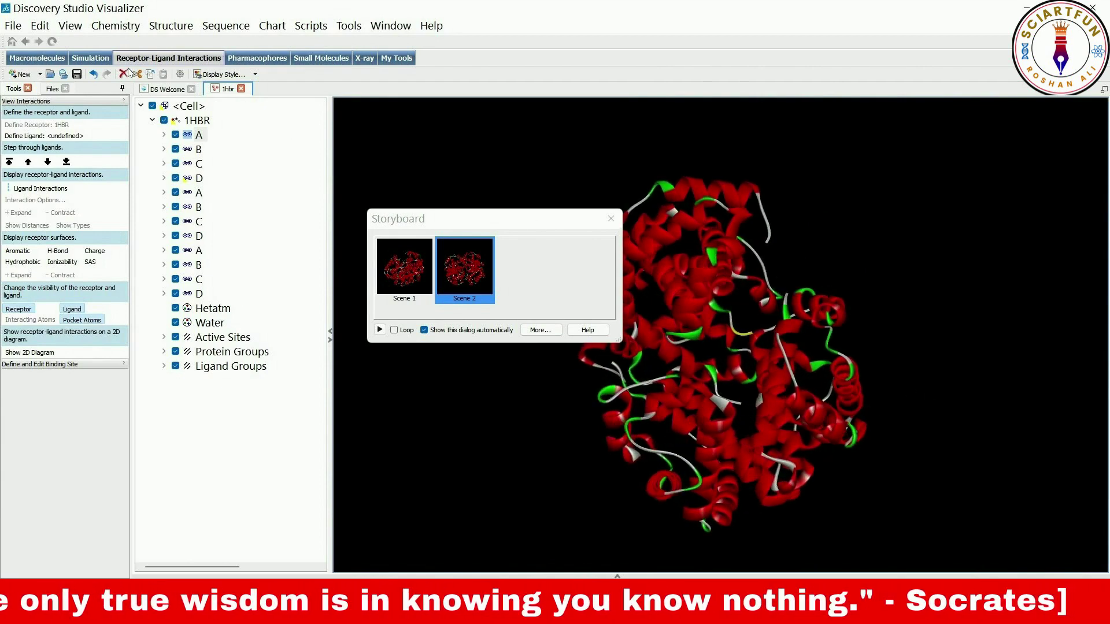
{"action": "left_click", "coordinate": [76, 30]}
{"action": "mouse_move", "coordinate": [116, 120]}
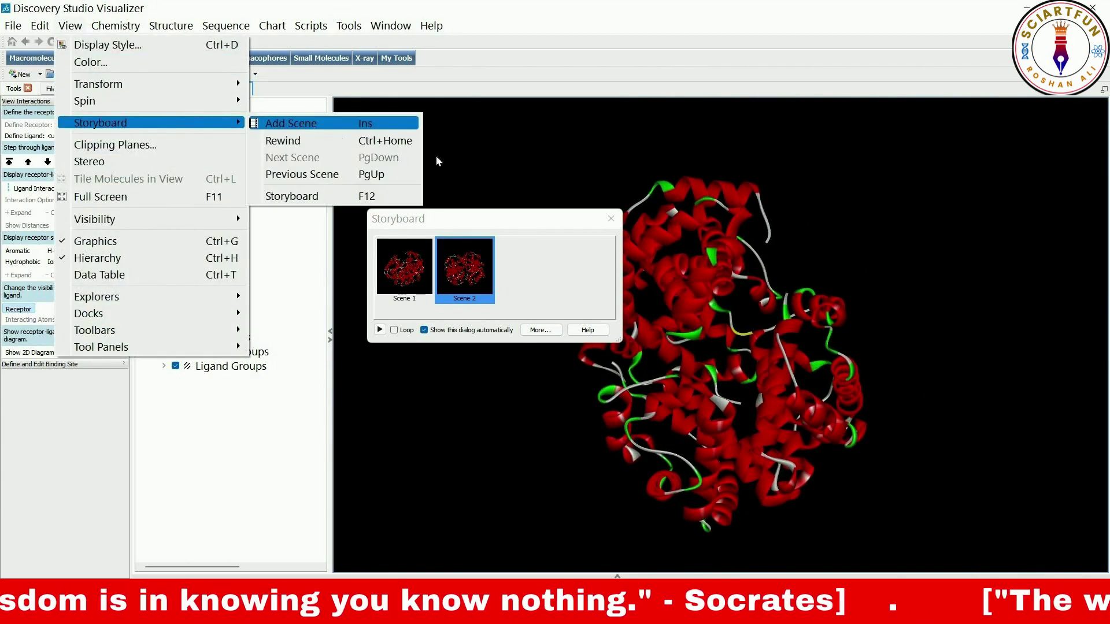
{"action": "left_click", "coordinate": [283, 122]}
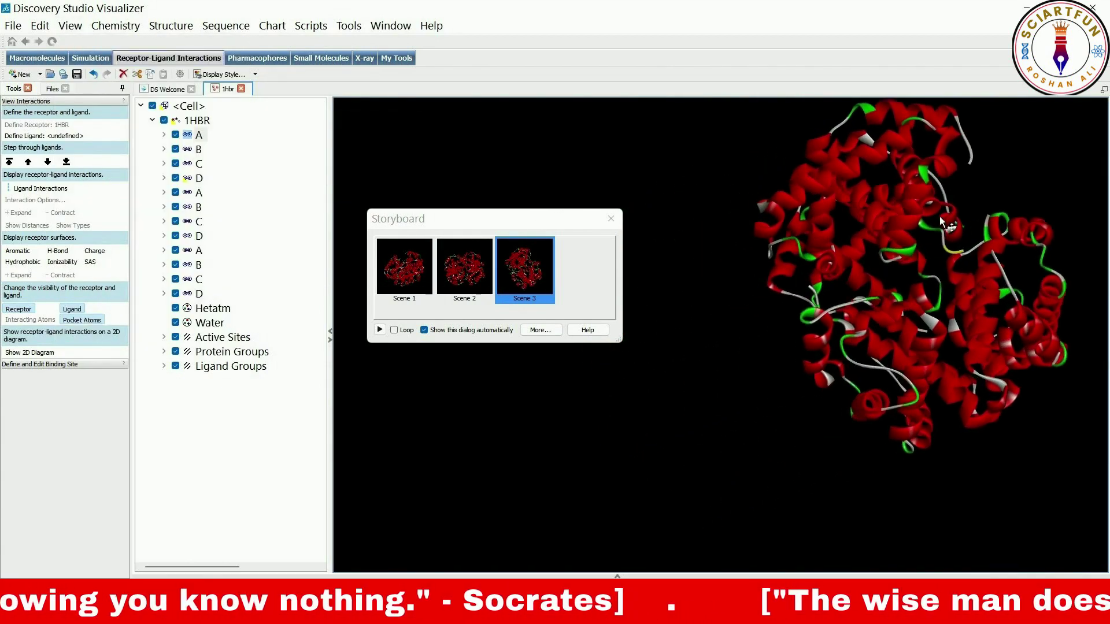
Add the off-centre view of the protein to the storyboard as the fourth scene
{"action": "left_click", "coordinate": [79, 29]}
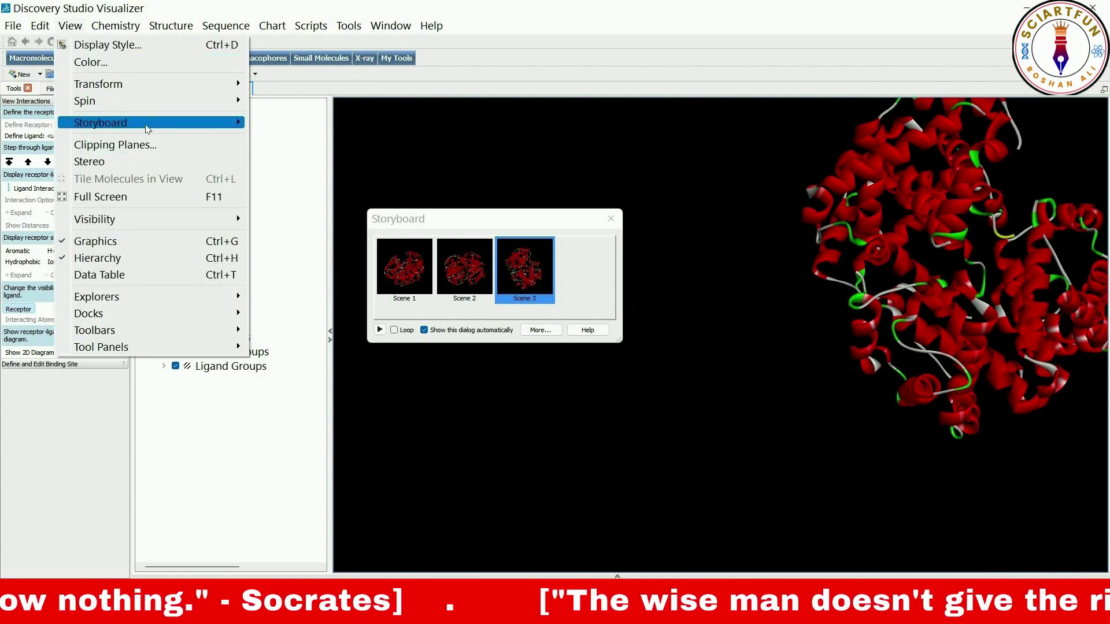
{"action": "mouse_move", "coordinate": [115, 119]}
{"action": "left_click", "coordinate": [286, 121]}
Turn the structure to a close-up of its helices and add that view as the fifth storyboard scene
{"action": "left_click_drag", "start_coordinate": [908, 232], "coordinate": [877, 391]}
{"action": "scroll", "coordinate": [857, 377], "scroll_direction": "up", "scroll_amount": 5}
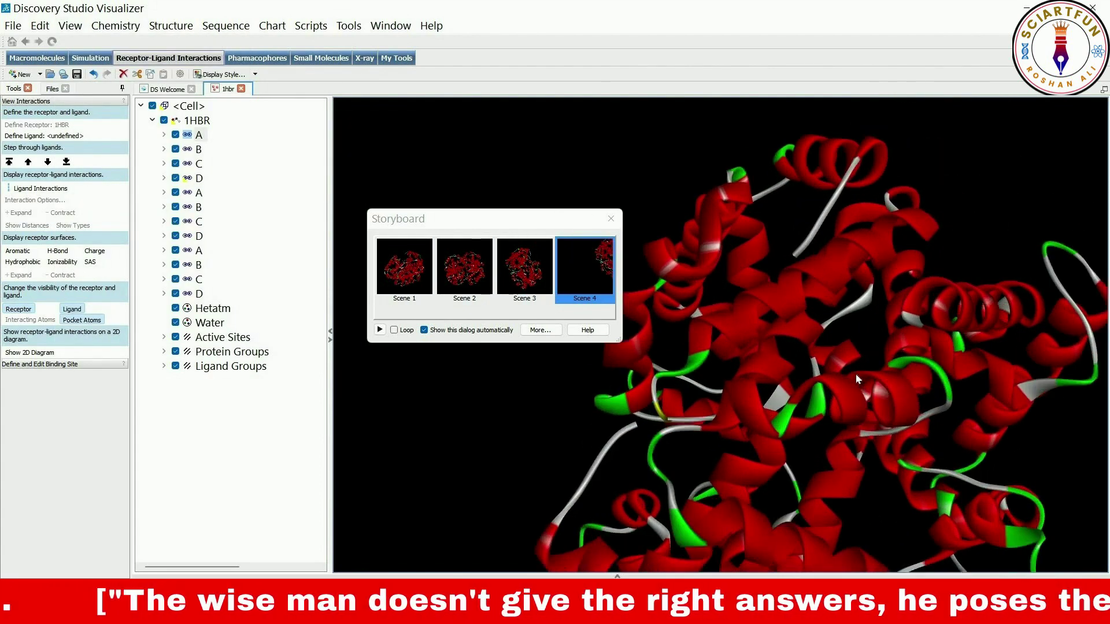
{"action": "left_click_drag", "start_coordinate": [840, 312], "coordinate": [837, 430]}
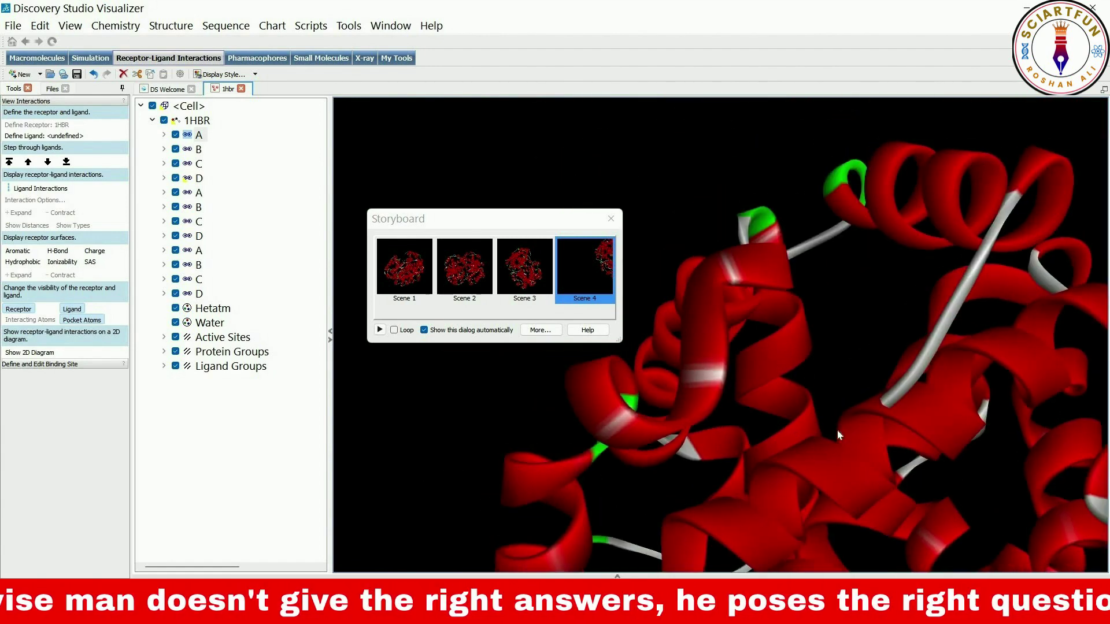
{"action": "left_click", "coordinate": [69, 26]}
{"action": "mouse_move", "coordinate": [173, 117]}
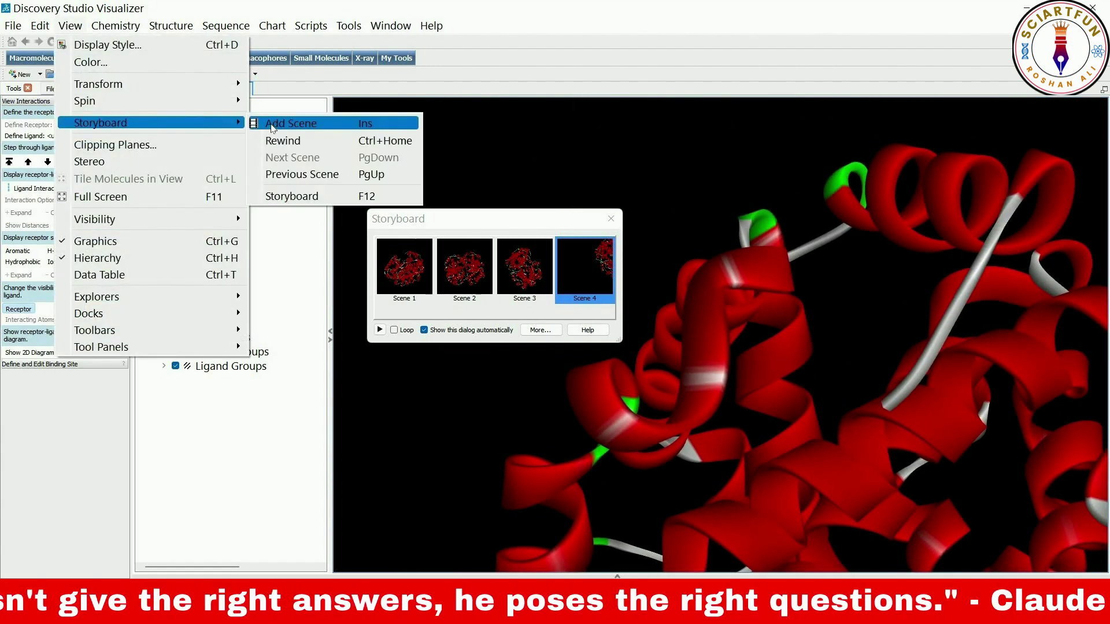
{"action": "left_click", "coordinate": [289, 119]}
Change the protein's display style from solid ribbons to the atoms shown as sticks
{"action": "right_click", "coordinate": [590, 144]}
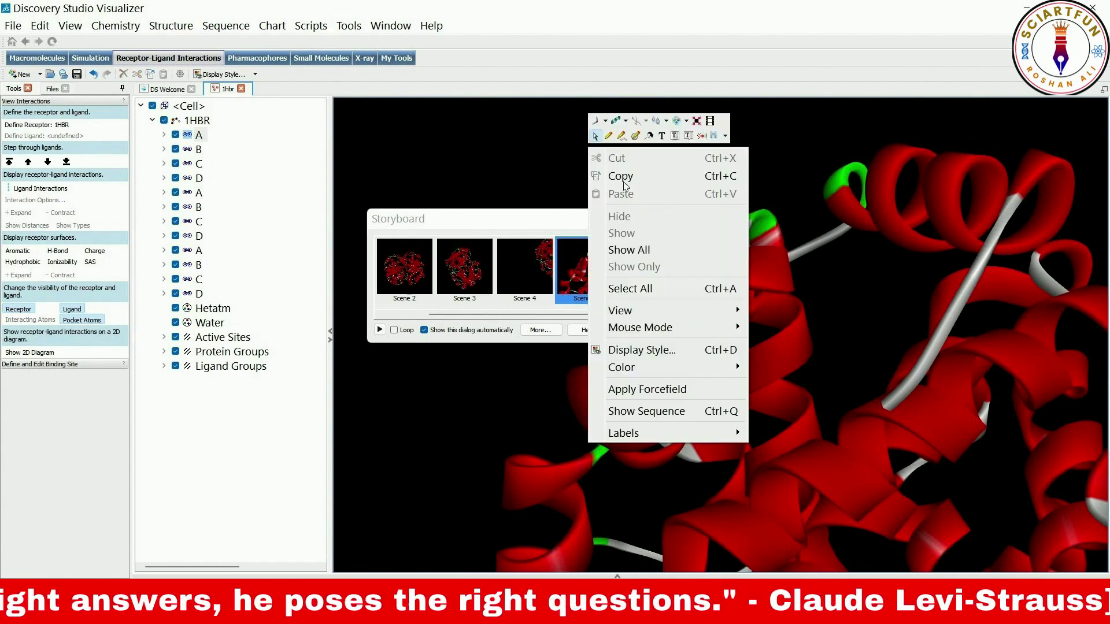
{"action": "left_click", "coordinate": [664, 350]}
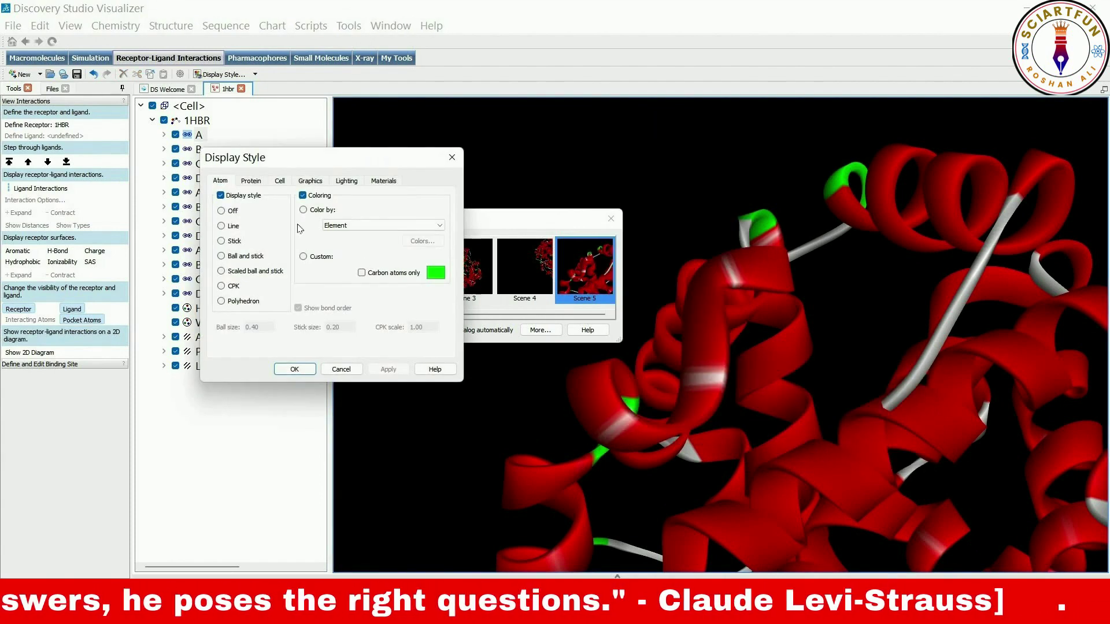
{"action": "left_click", "coordinate": [249, 181]}
{"action": "left_click", "coordinate": [294, 368]}
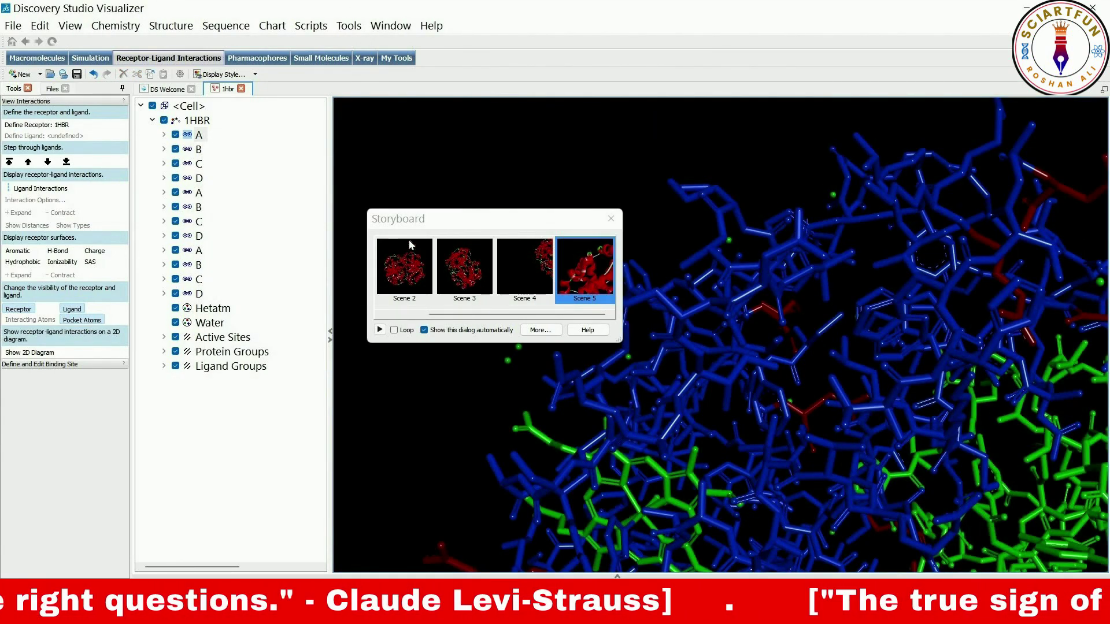
Add the stick representation to the storyboard as the sixth scene
{"action": "left_click", "coordinate": [69, 26]}
{"action": "mouse_move", "coordinate": [173, 117]}
{"action": "left_click", "coordinate": [289, 119]}
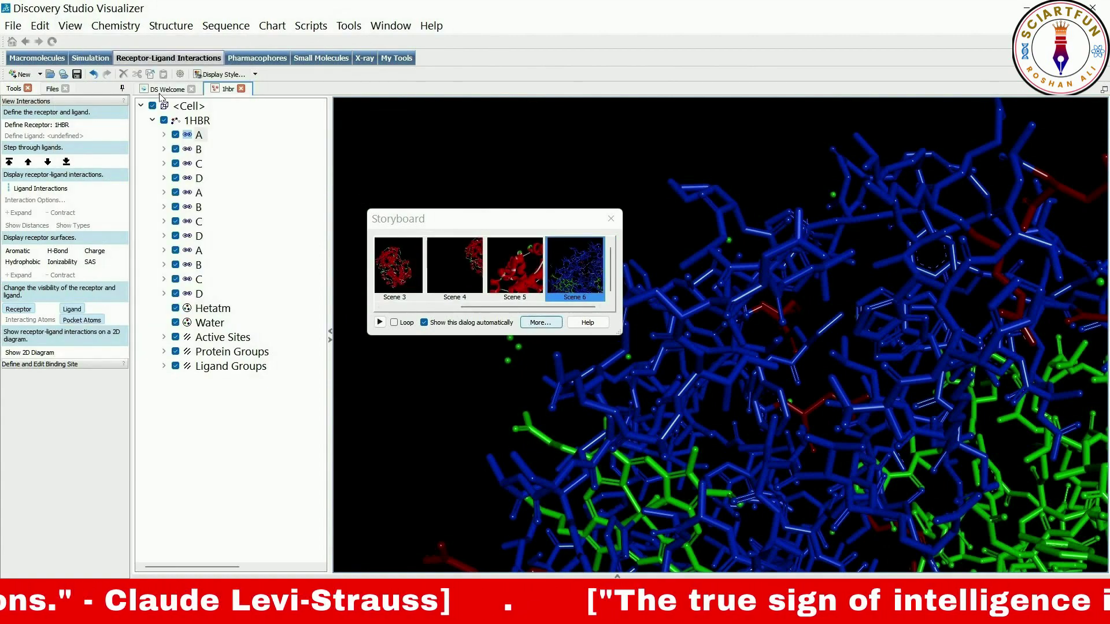
Rewind the storyboard to its first scene and play the whole sequence of scenes
{"action": "left_click", "coordinate": [69, 26]}
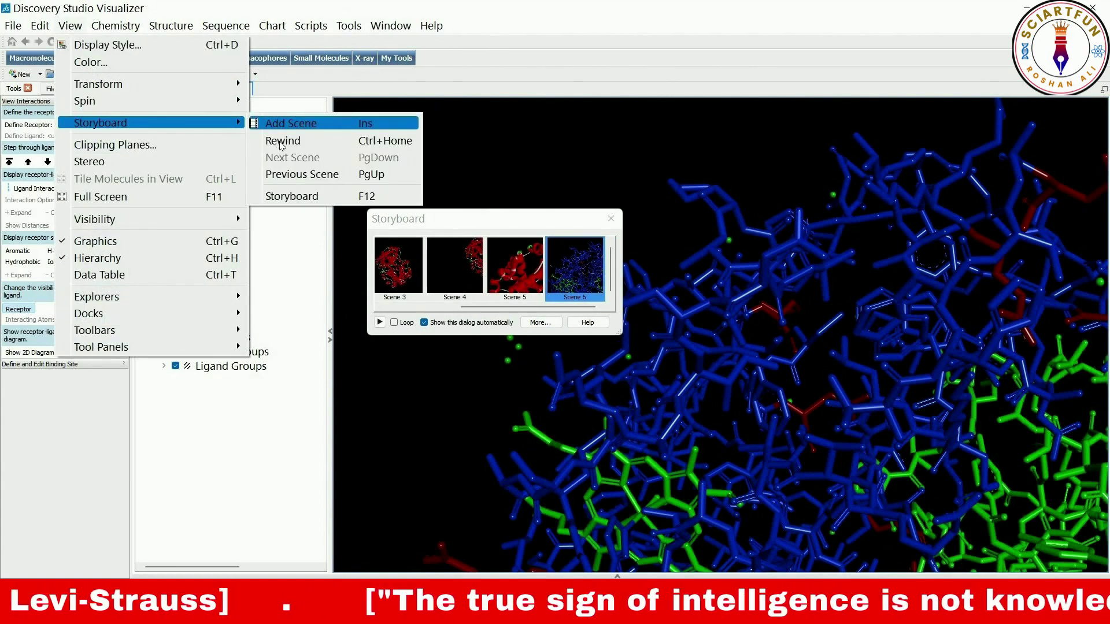
{"action": "left_click", "coordinate": [282, 141]}
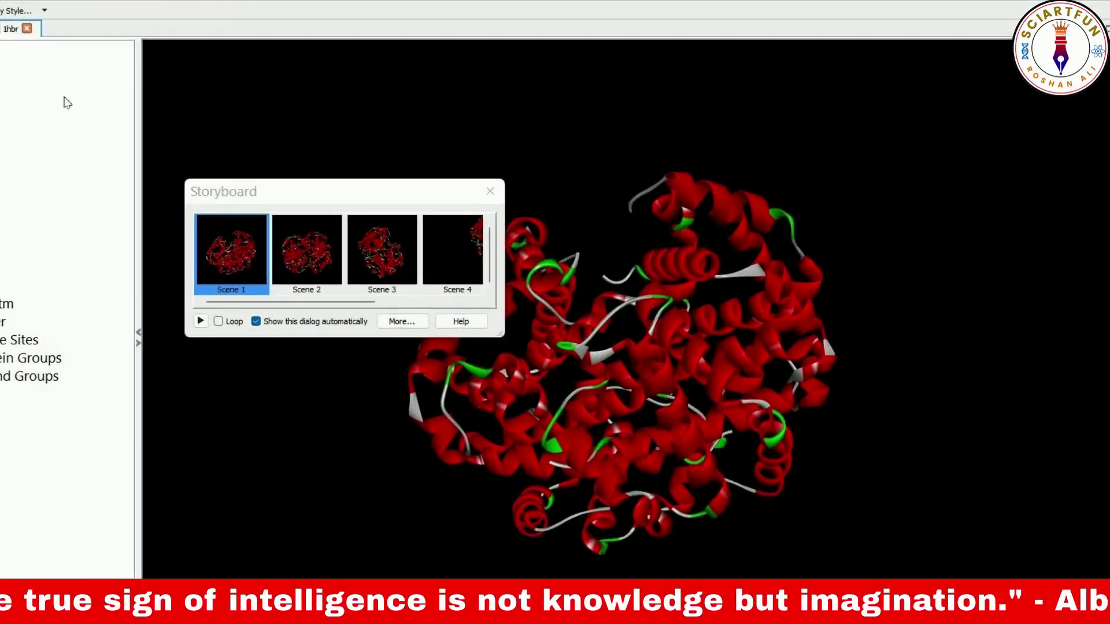
{"action": "left_click", "coordinate": [380, 322]}
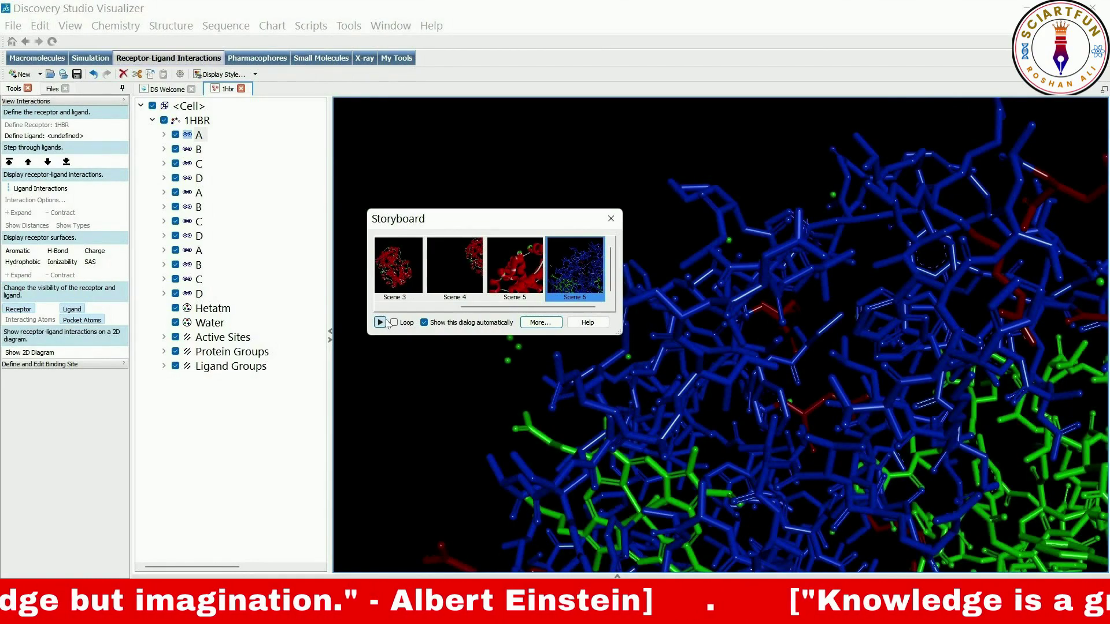
{"action": "left_click", "coordinate": [379, 323]}
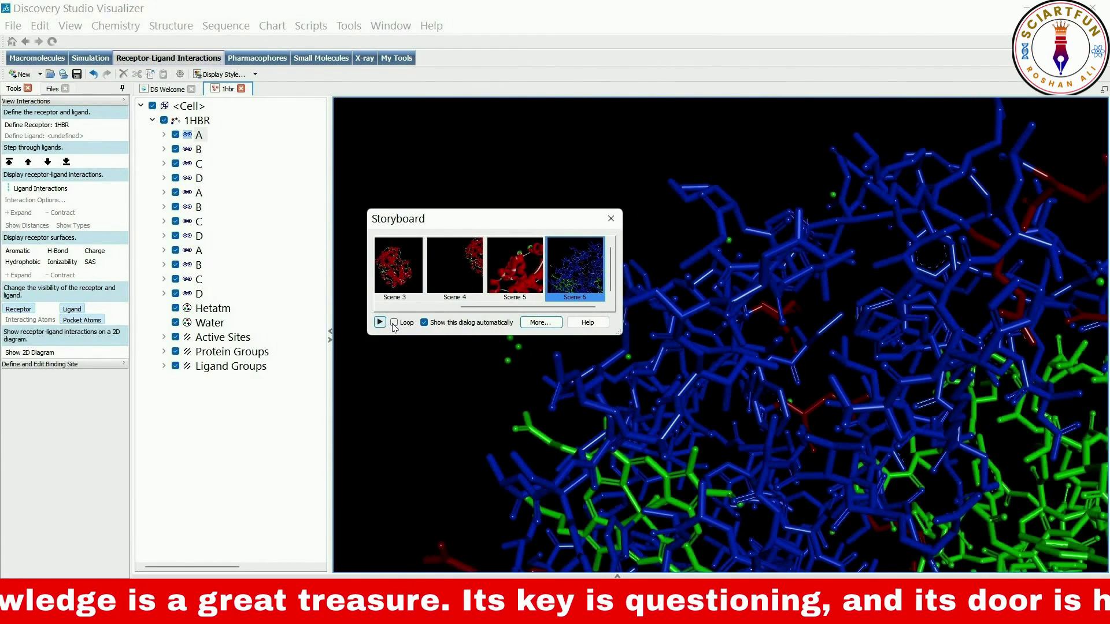
Play the storyboard with Loop enabled, stop the playback and disable Loop again
{"action": "left_click", "coordinate": [379, 323]}
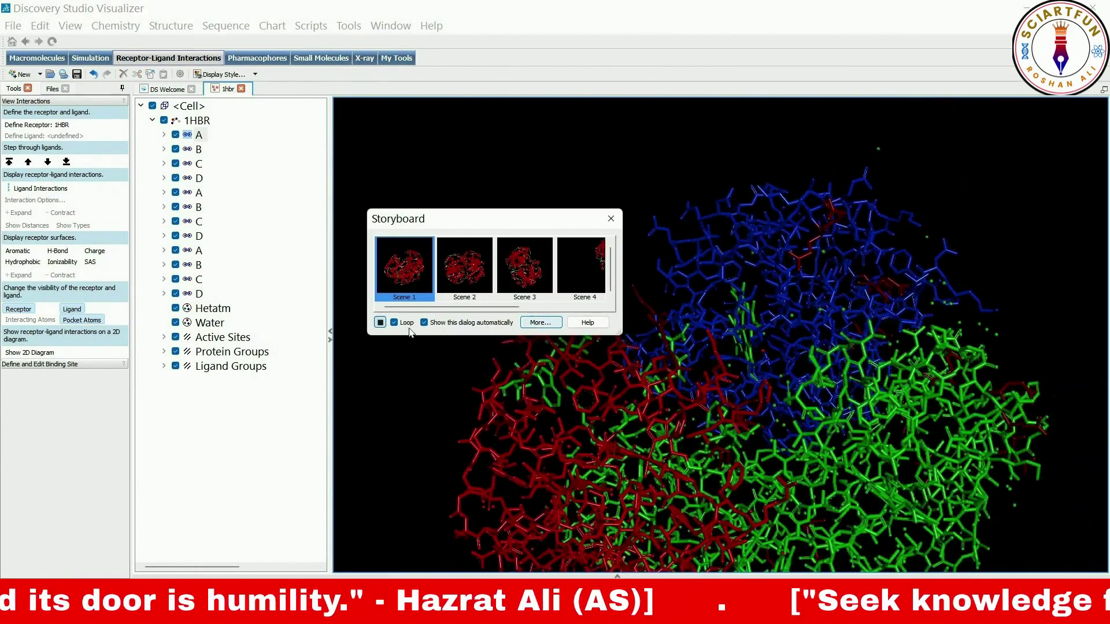
{"action": "left_click", "coordinate": [380, 321]}
{"action": "left_click", "coordinate": [394, 321]}
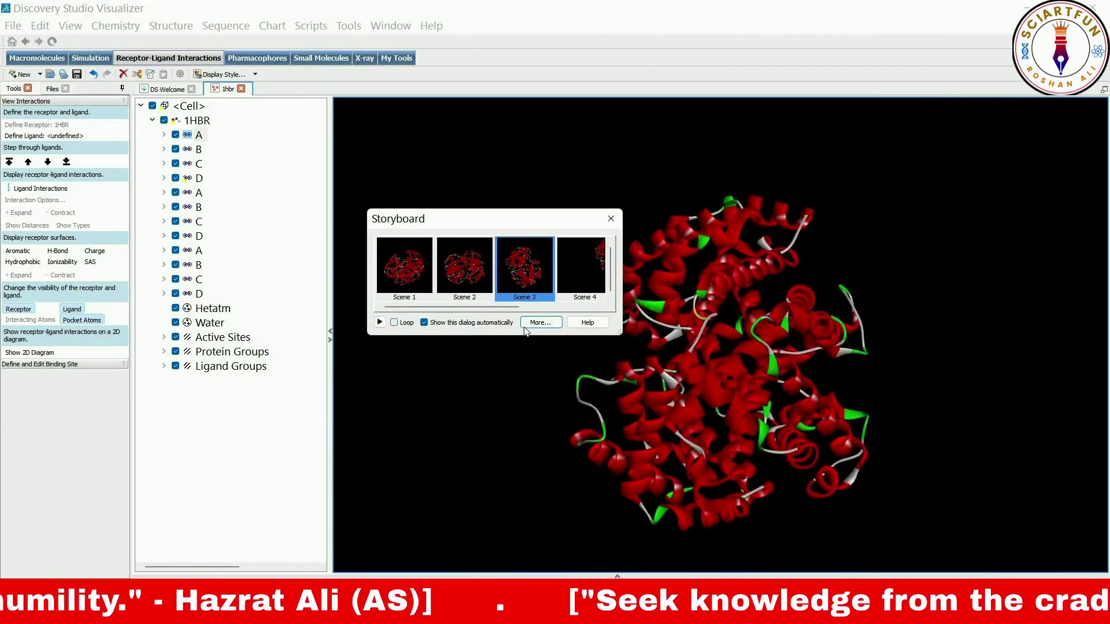
Export the storyboard as the movie file untitled.webm to the Desktop
{"action": "left_click", "coordinate": [540, 322]}
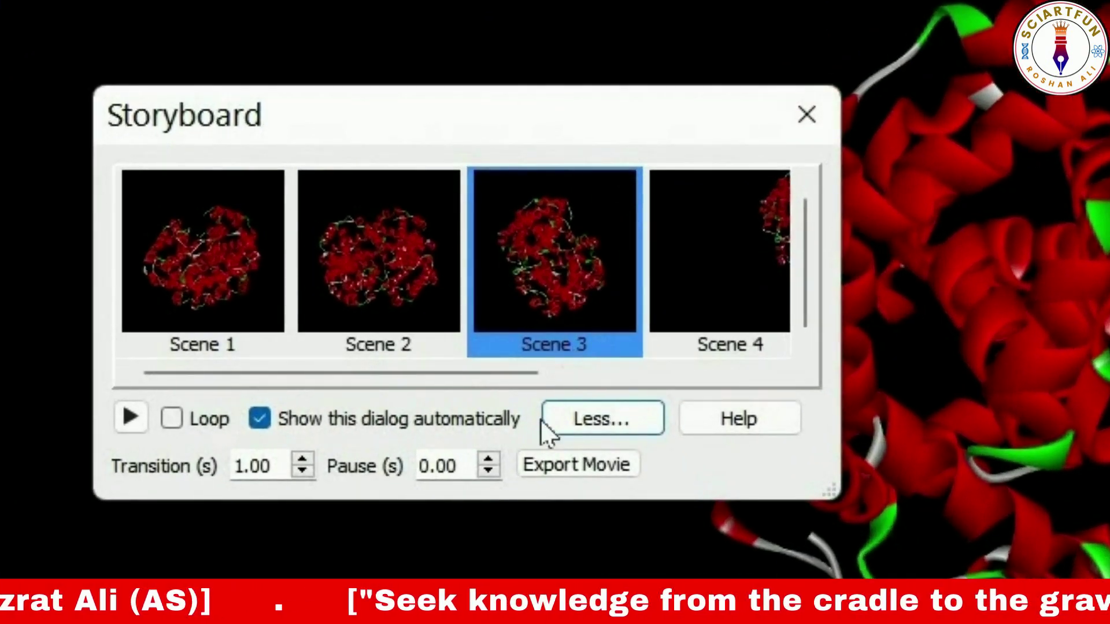
{"action": "left_click", "coordinate": [554, 469]}
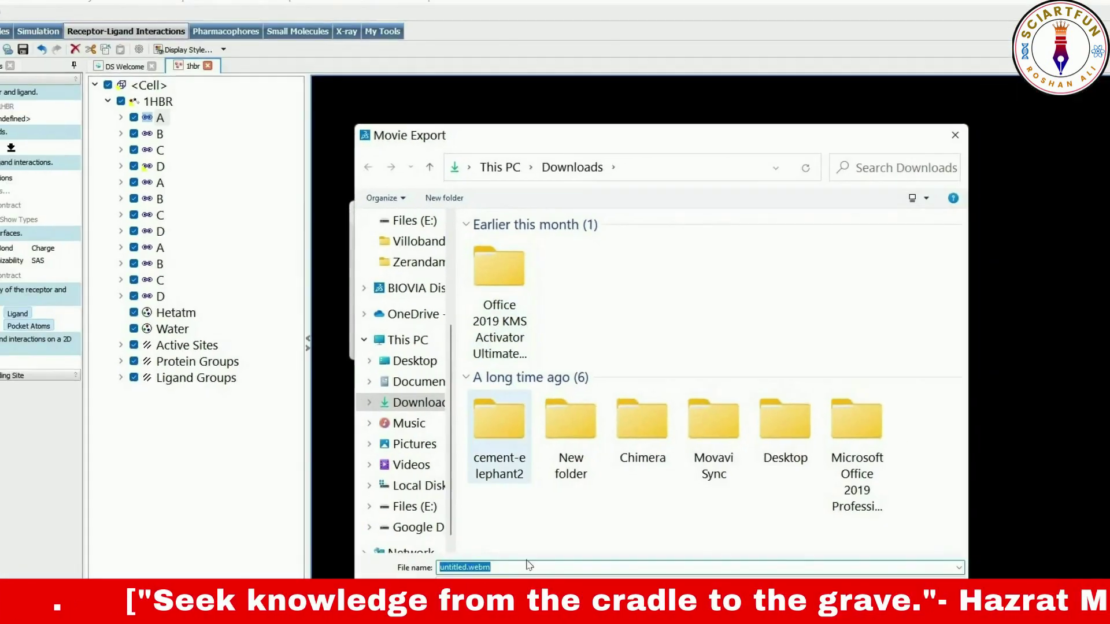
{"action": "scroll", "coordinate": [420, 273], "scroll_direction": "up", "scroll_amount": 3}
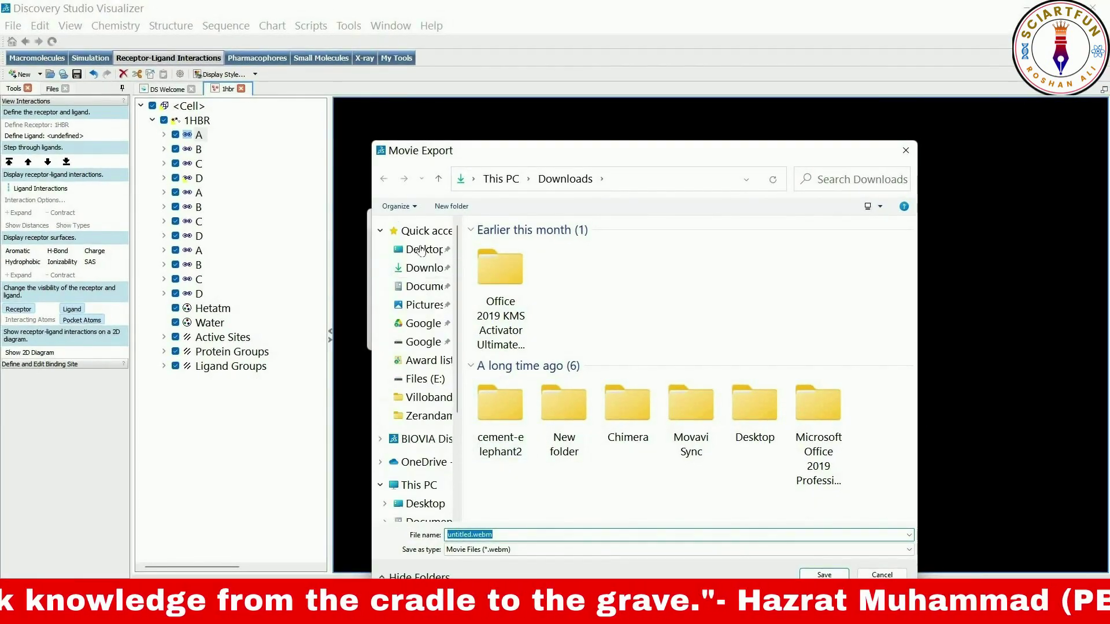
{"action": "left_click", "coordinate": [422, 249]}
{"action": "left_click", "coordinate": [812, 574]}
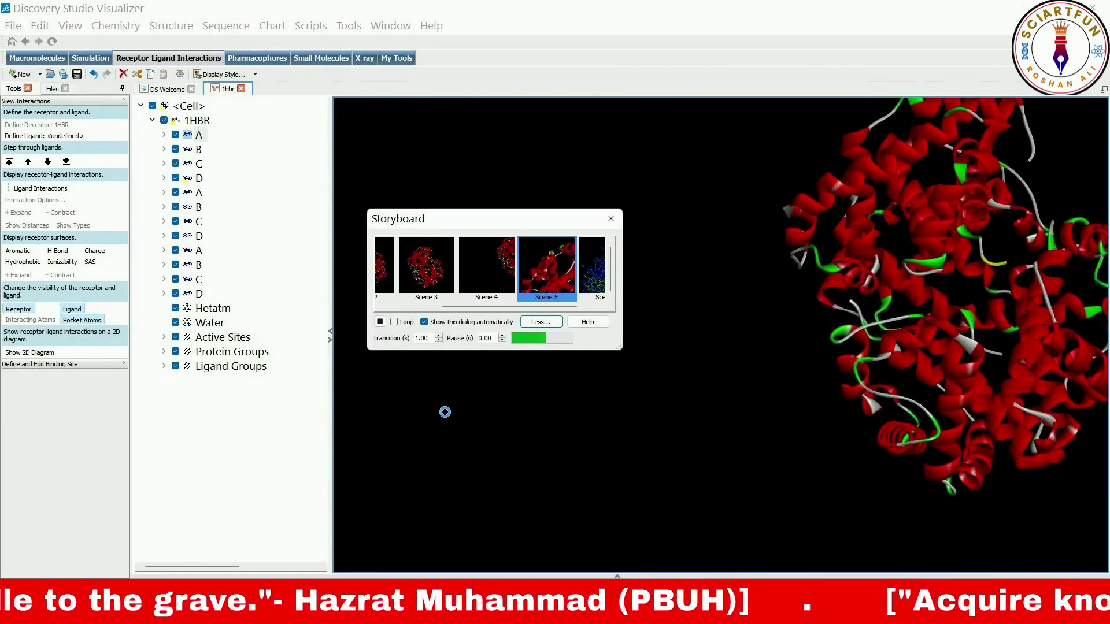
Step the storyboard back by two scenes from the last one
{"action": "left_click", "coordinate": [70, 26]}
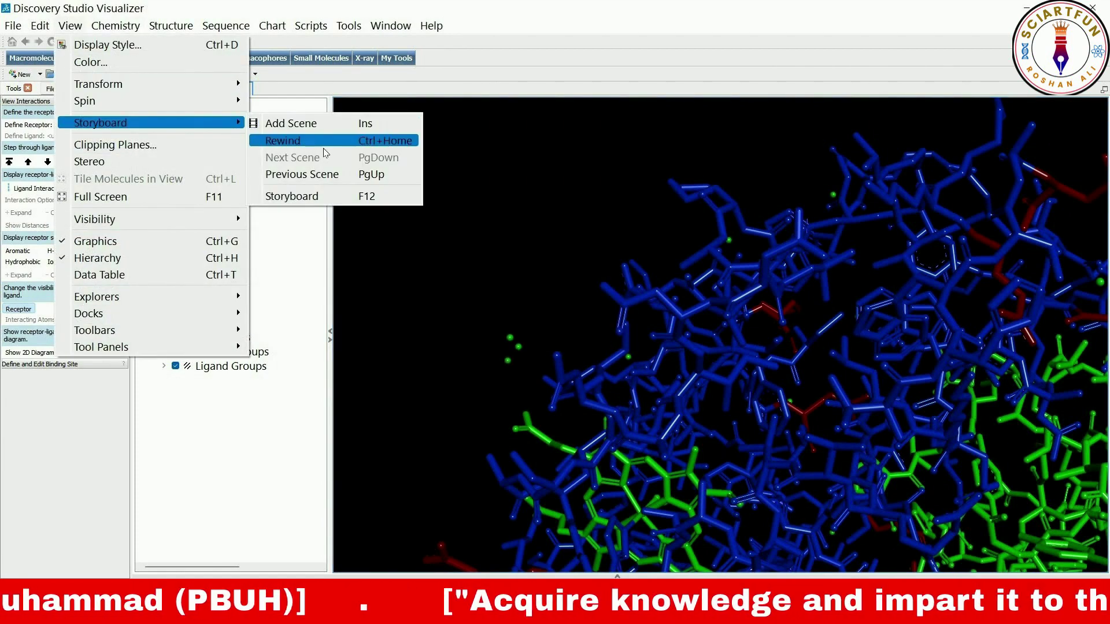
{"action": "left_click", "coordinate": [347, 178]}
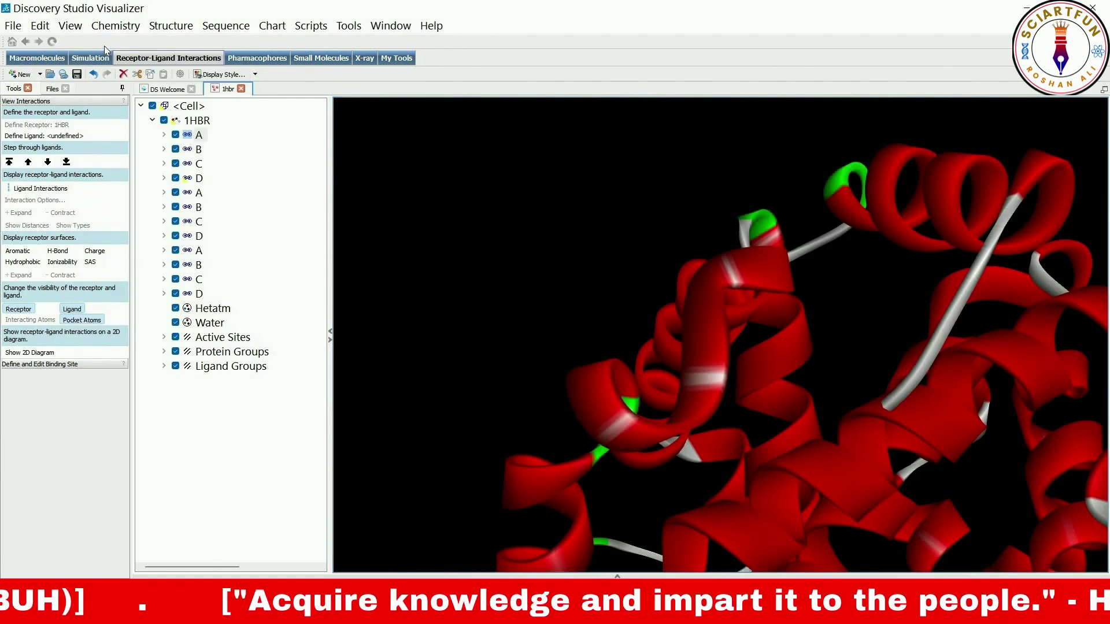
{"action": "left_click", "coordinate": [70, 26]}
{"action": "mouse_move", "coordinate": [104, 119]}
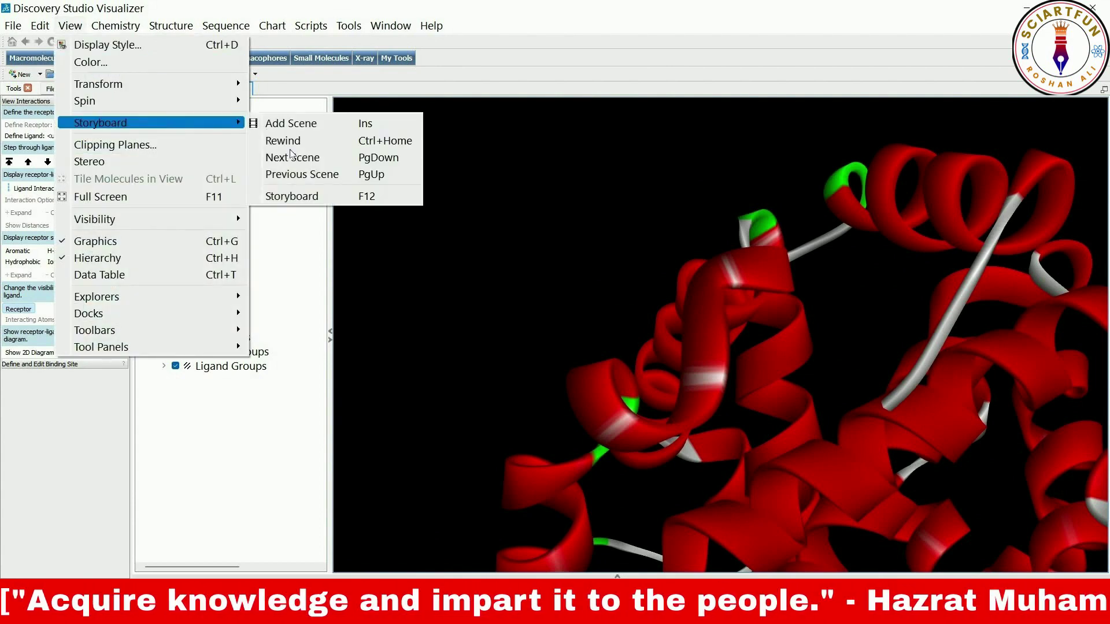
{"action": "left_click", "coordinate": [316, 176]}
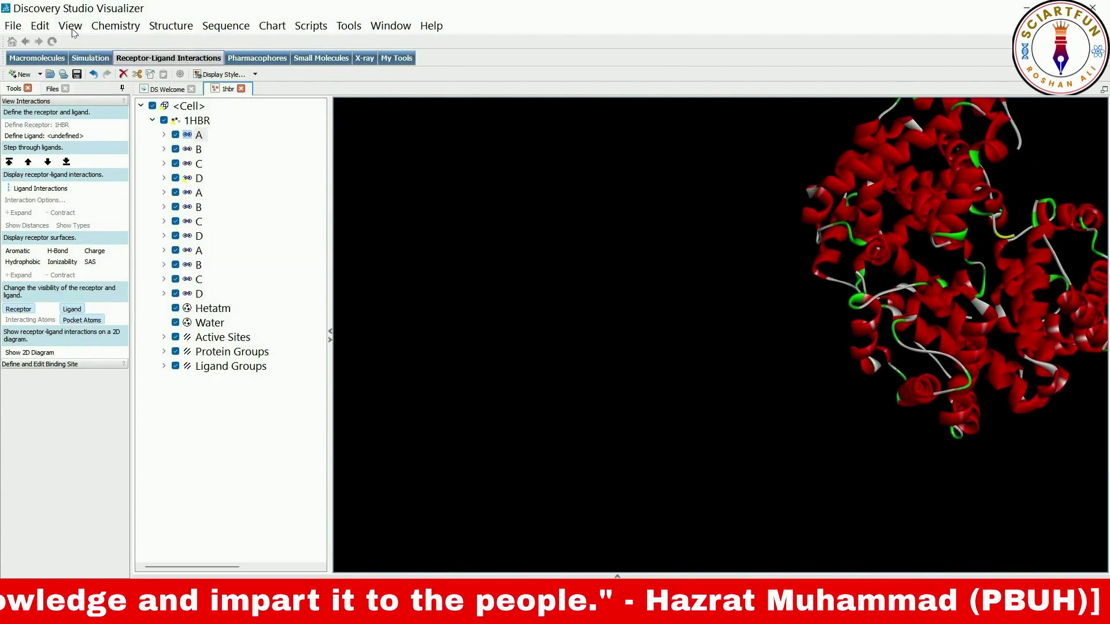
Advance the storyboard by one scene to the close-up of the helices
{"action": "left_click", "coordinate": [70, 26]}
{"action": "mouse_move", "coordinate": [150, 122]}
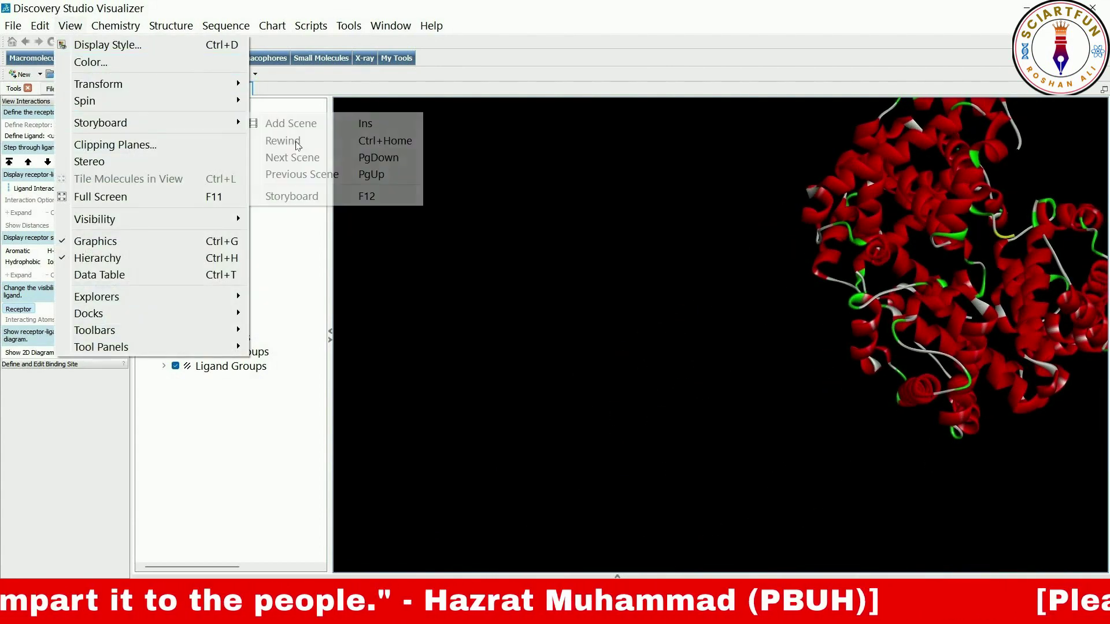
{"action": "left_click", "coordinate": [321, 159]}
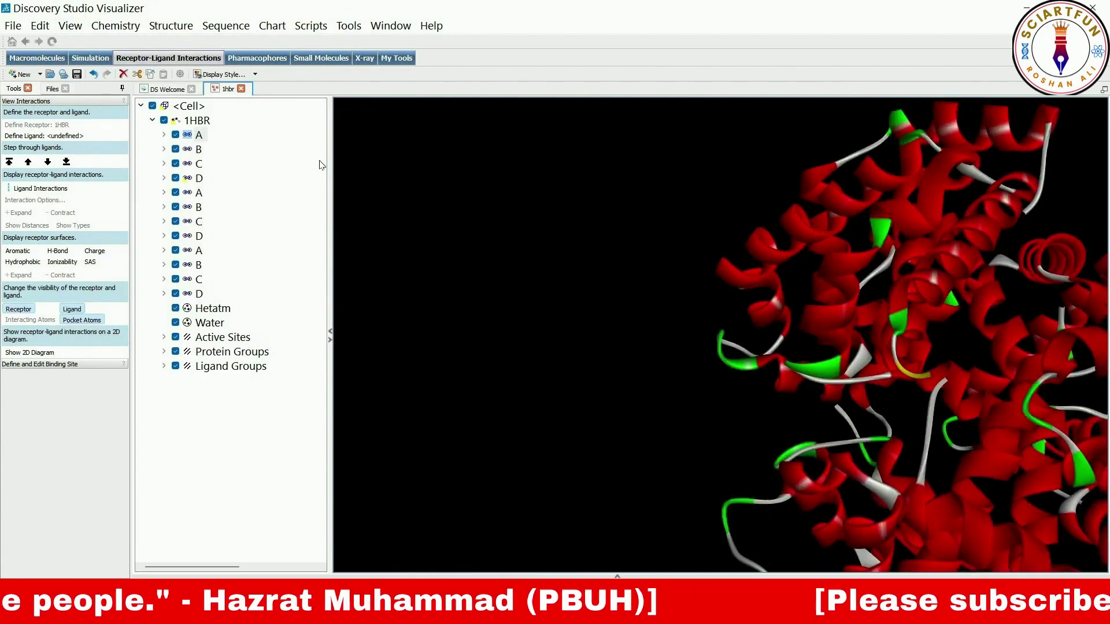
Reopen the Storyboard dialog to show the list of scenes
{"action": "left_click", "coordinate": [71, 26]}
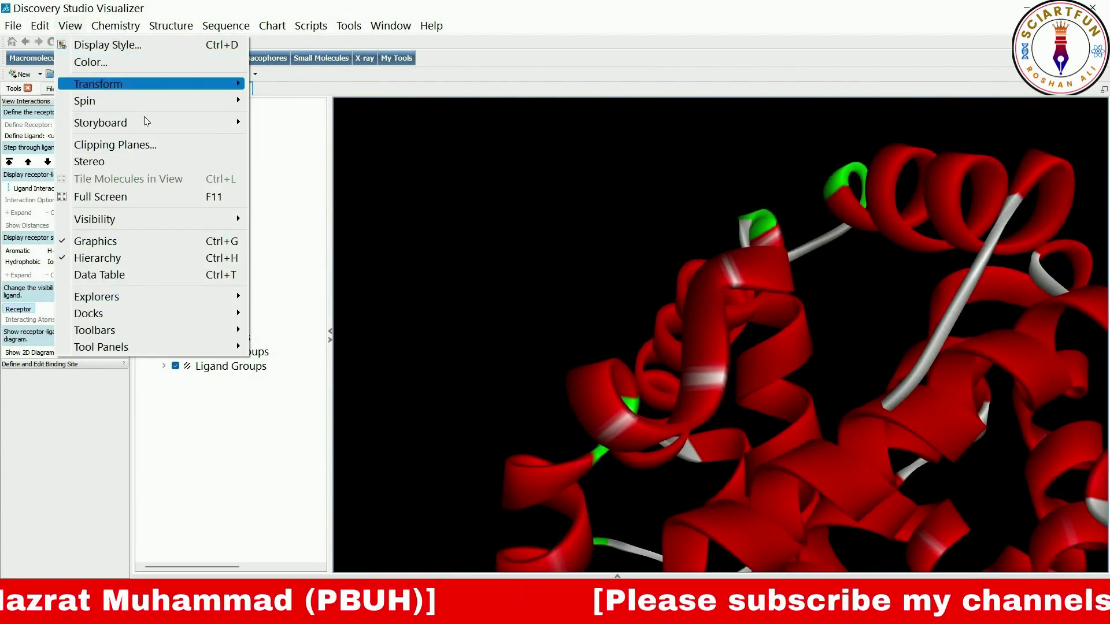
{"action": "mouse_move", "coordinate": [151, 123]}
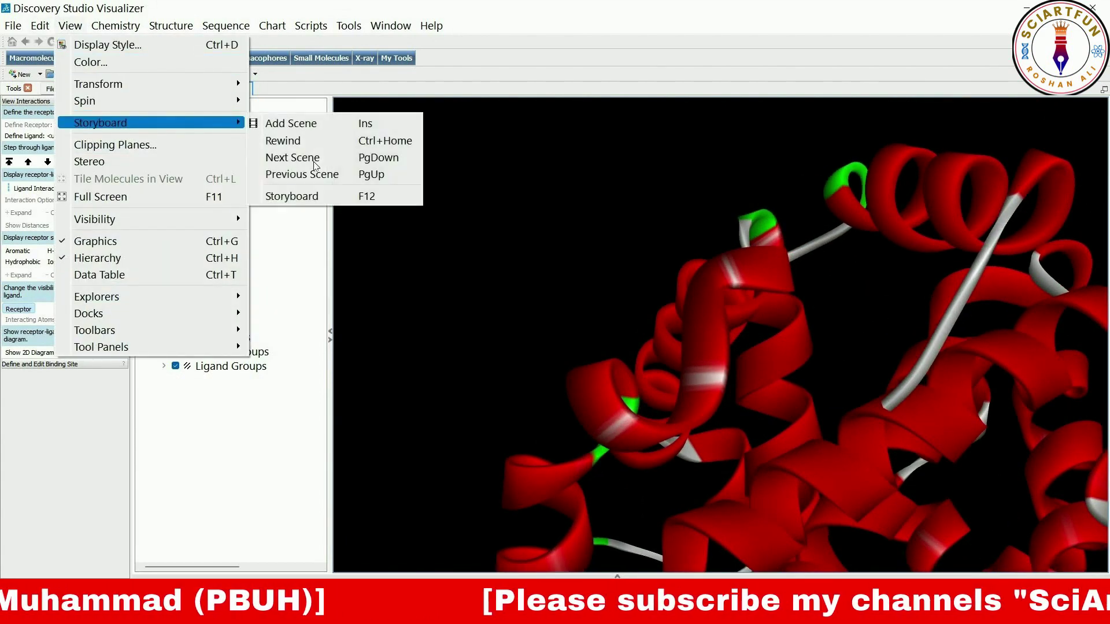
{"action": "left_click", "coordinate": [343, 196]}
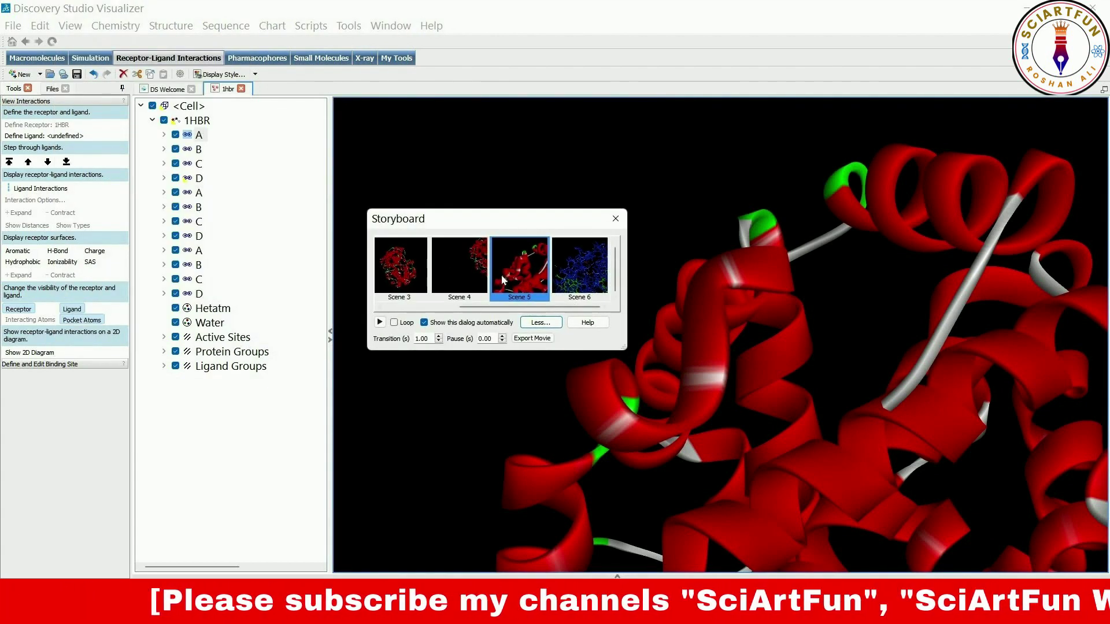